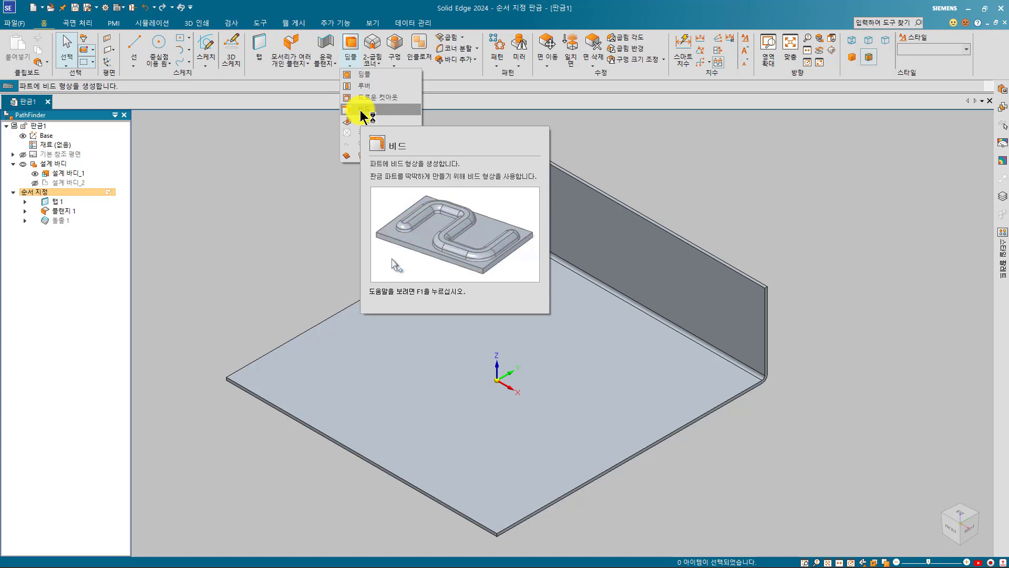
Start a Bead on the base plate's top face and sketch a symmetric line through the origin, about 78 mm long at about 52°
left_click(361, 110)
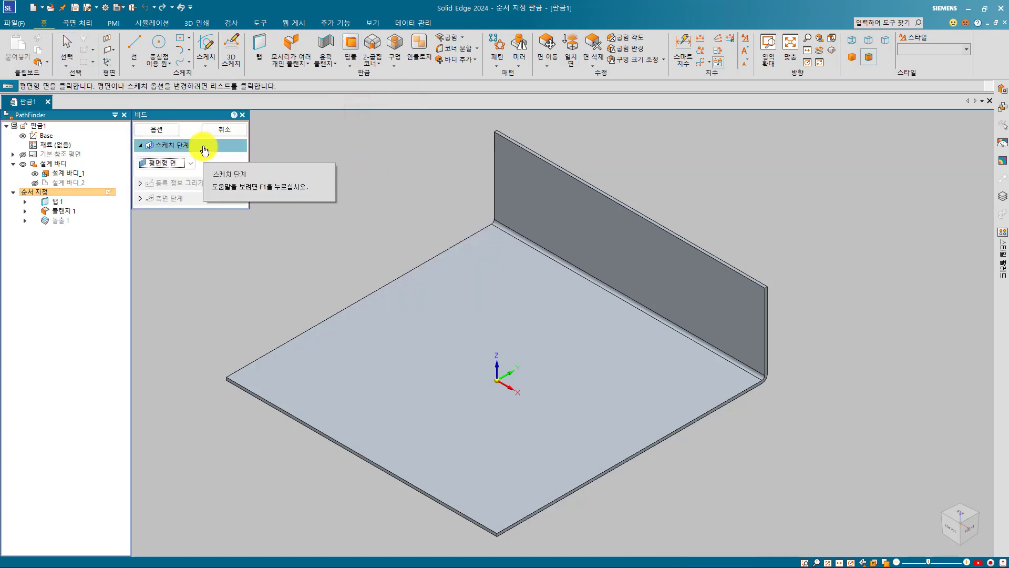
left_click(408, 322)
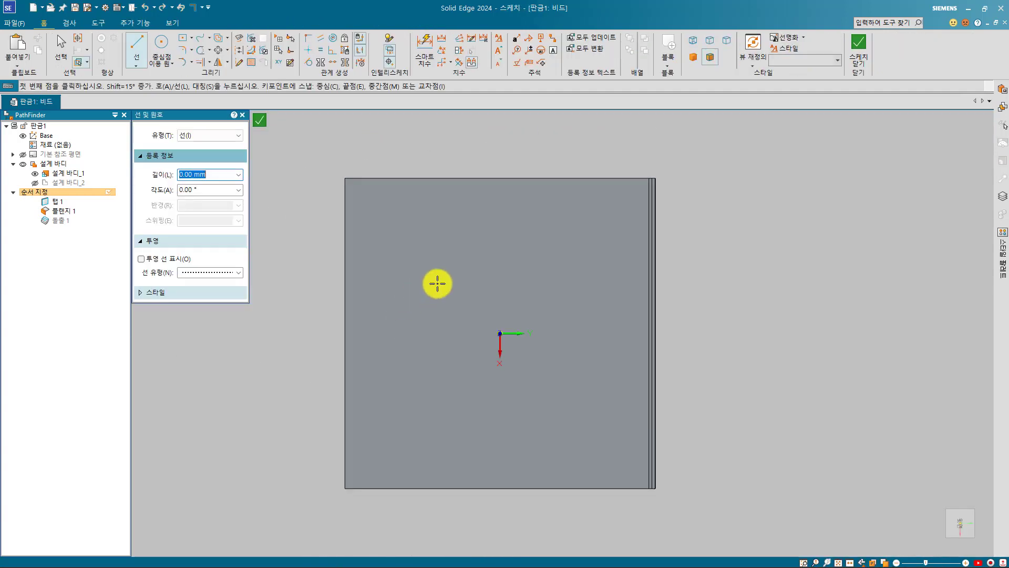
left_click(498, 330)
key("s")
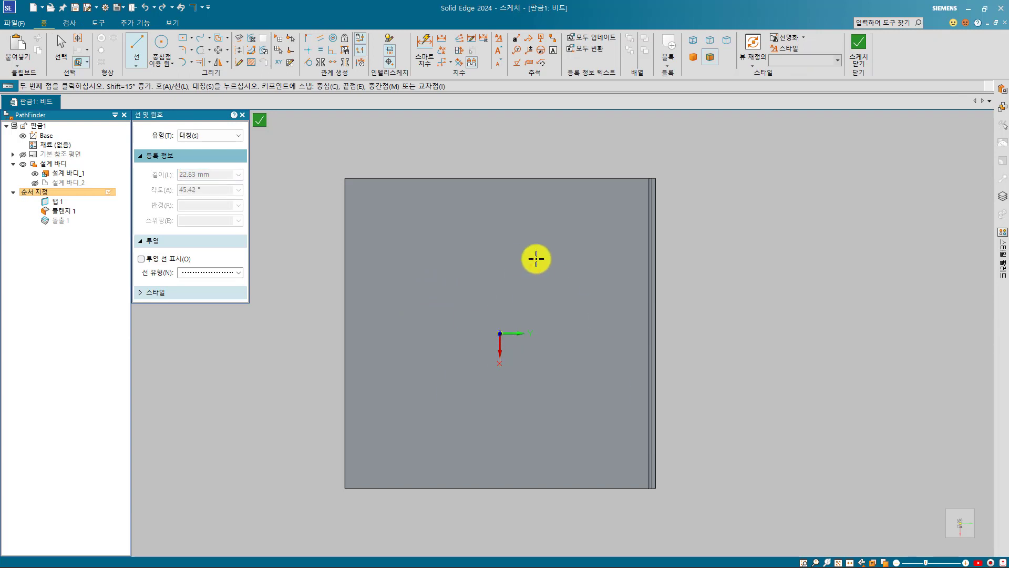
left_click(574, 237)
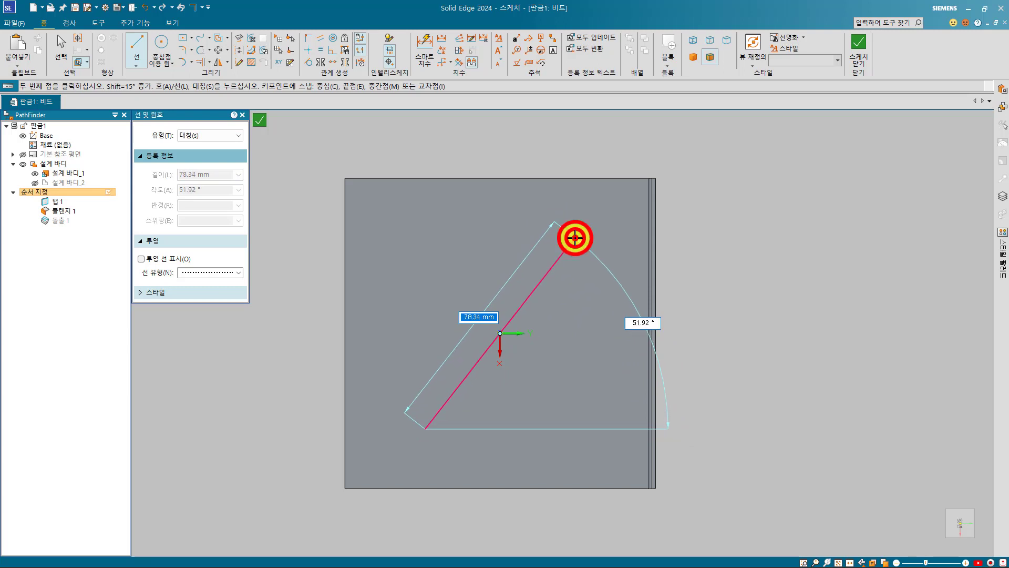
right_click(479, 334)
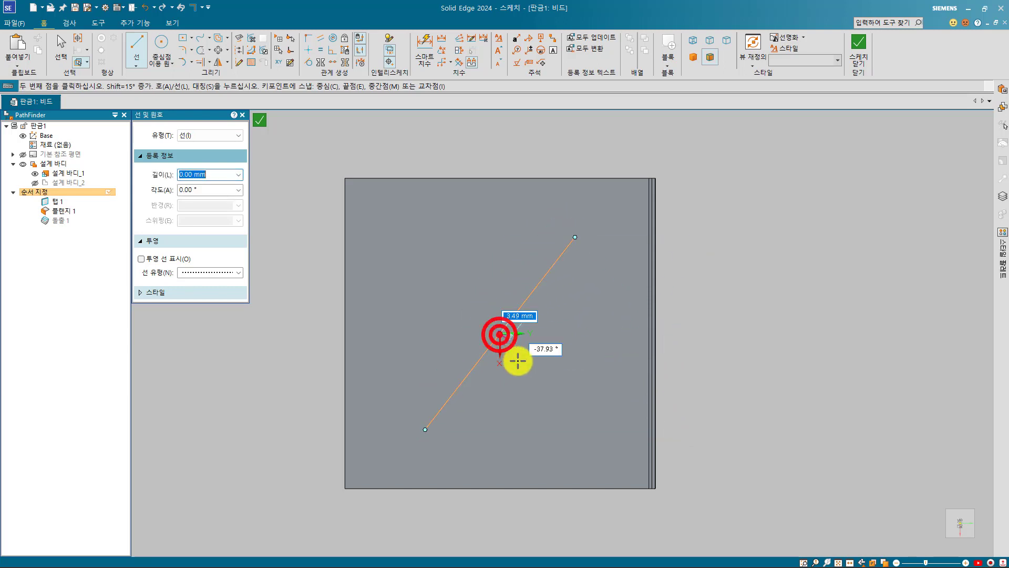
Sketch a second symmetric line through the origin, crossing the first to form an X, and close the bead sketch
left_click(500, 333)
key("s")
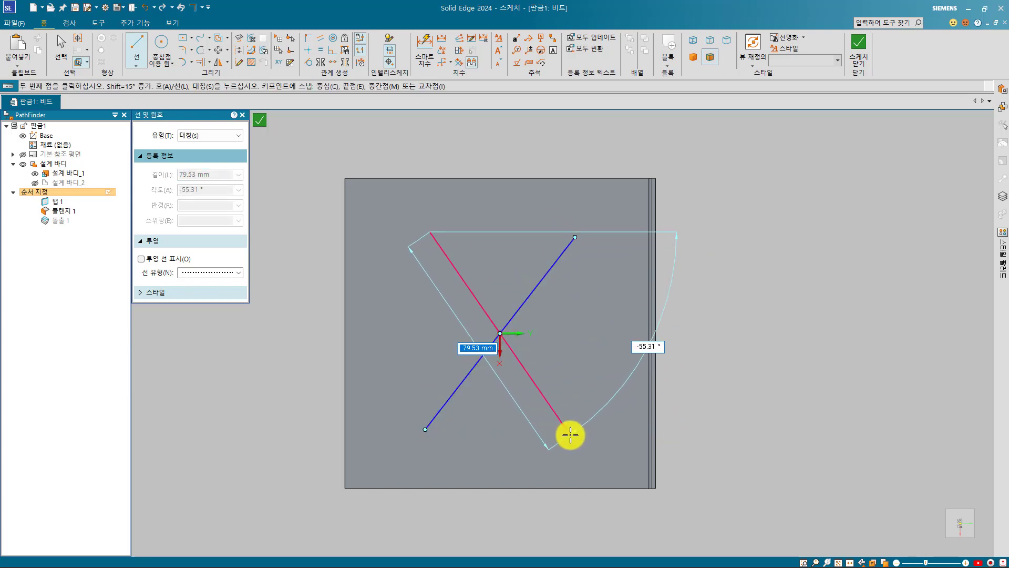
left_click(572, 425)
right_click(604, 374)
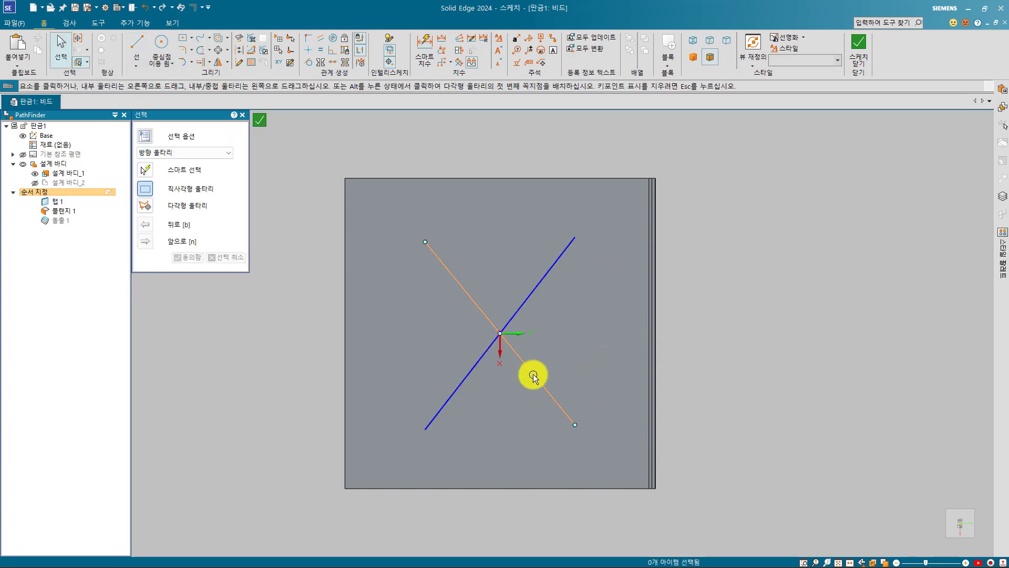
left_click(859, 58)
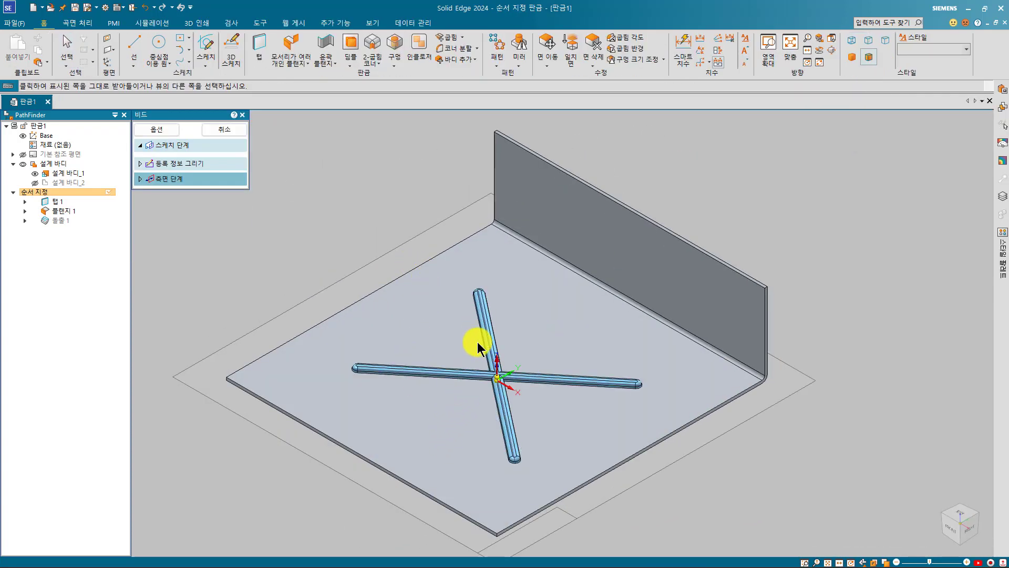
Compare the U and V cross-sections in the bead options and set the cross-section to circular (원형)
scroll(472, 434, "up", 2)
scroll(472, 434, "up", 4)
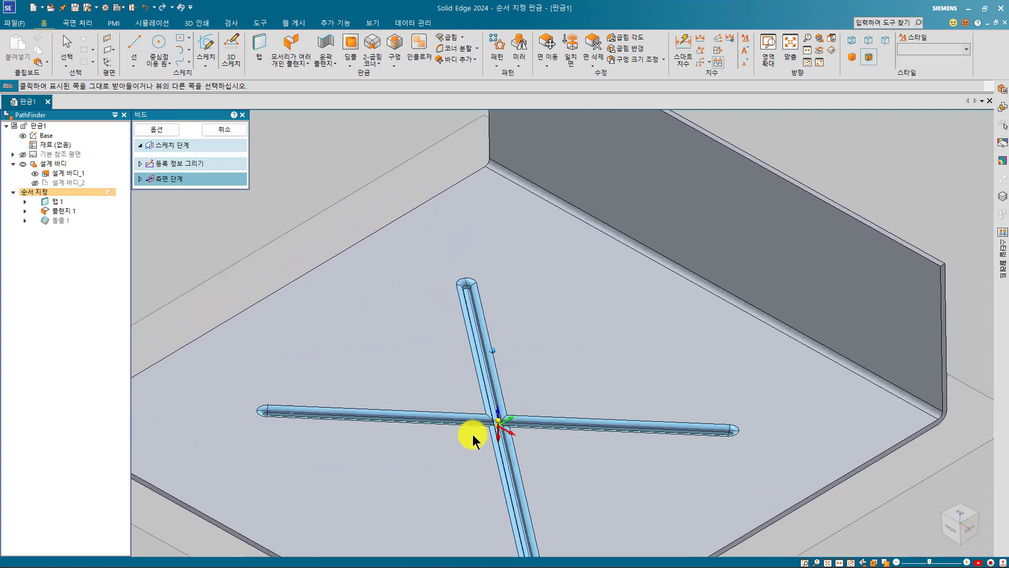
middle_click_drag(472, 432, 465, 415)
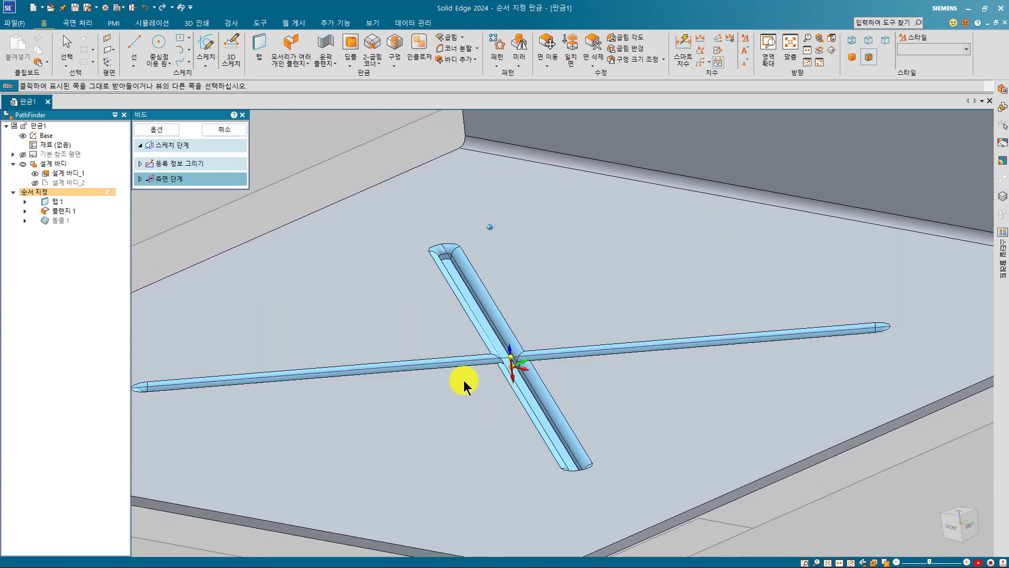
left_click(163, 131)
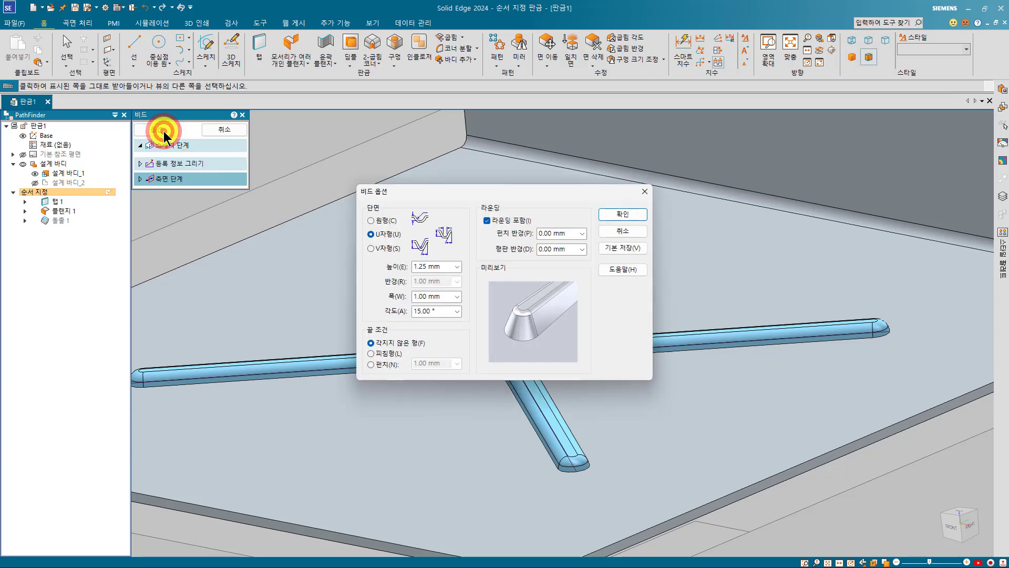
left_click_drag(421, 199, 608, 131)
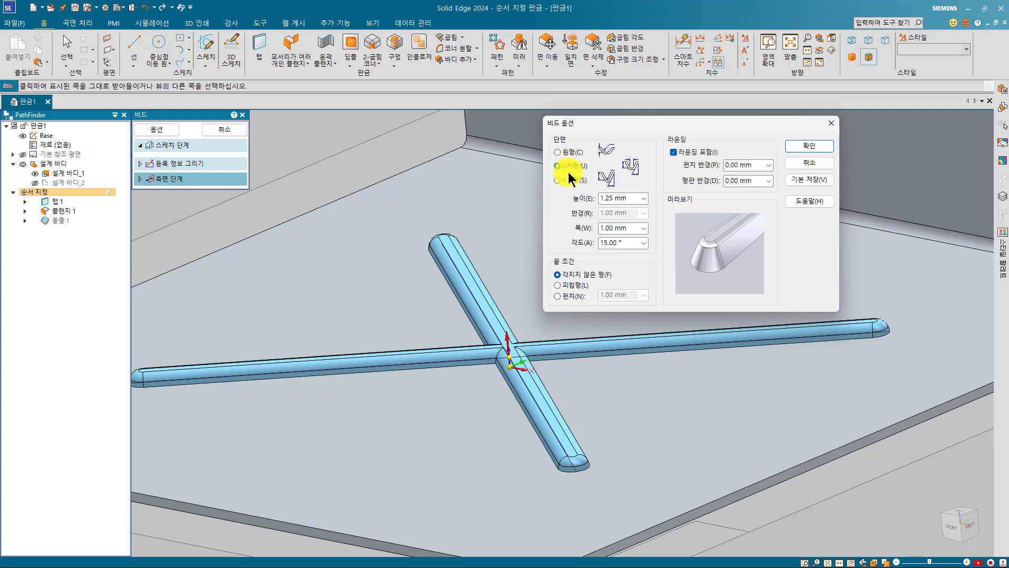
left_click(568, 179)
left_click(572, 151)
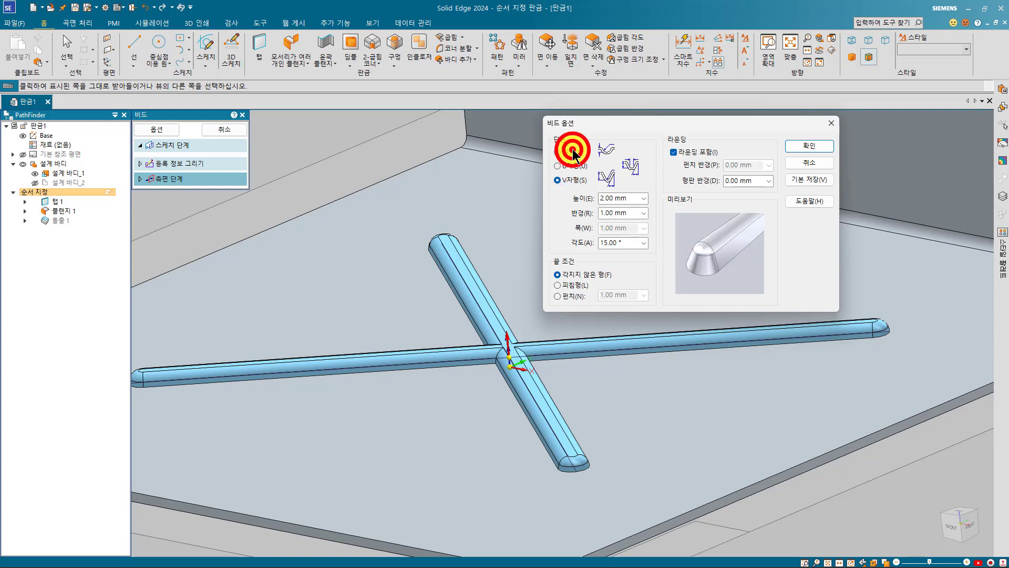
left_click(571, 162)
left_click(568, 179)
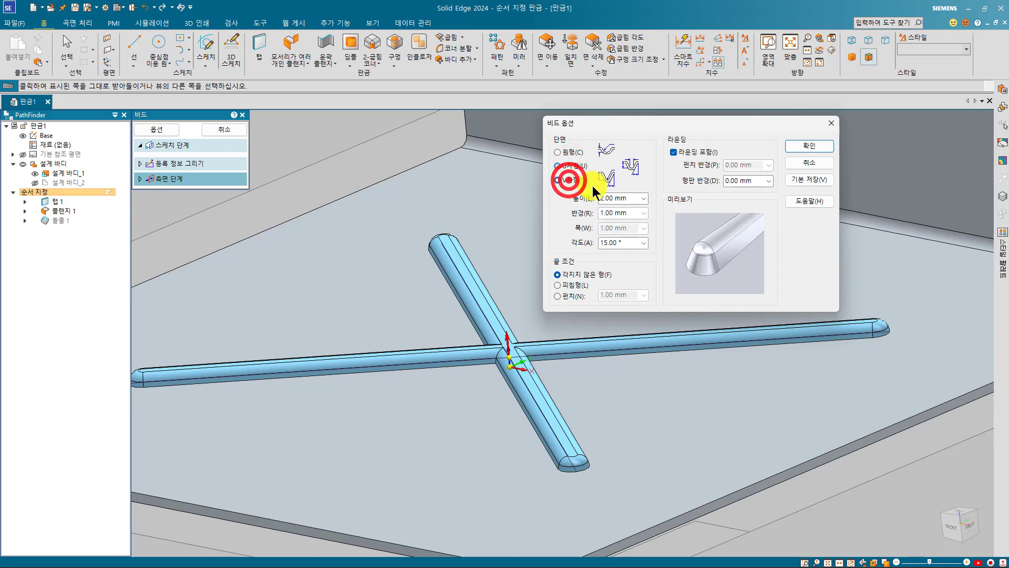
left_click(573, 152)
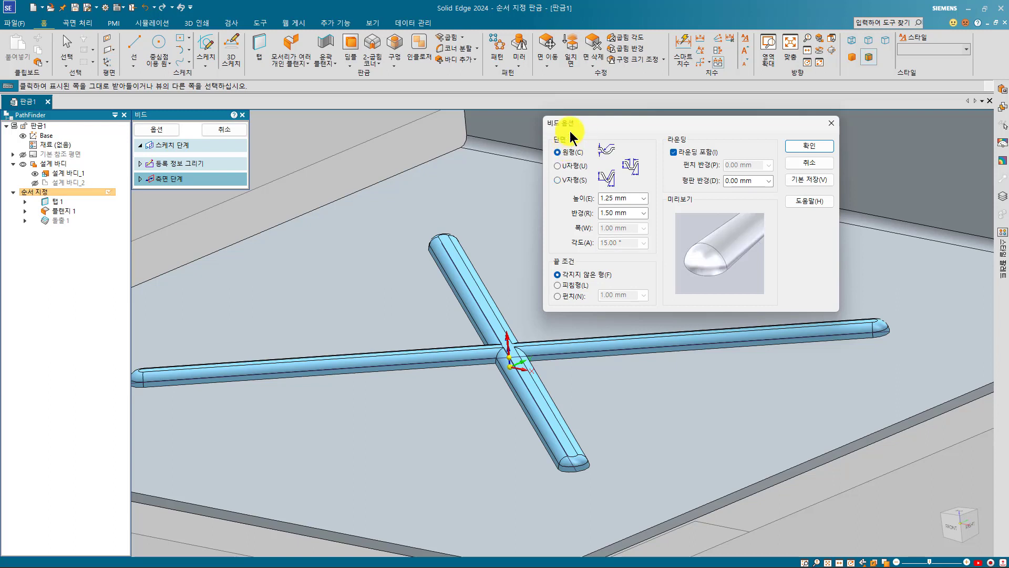
double_click(627, 199)
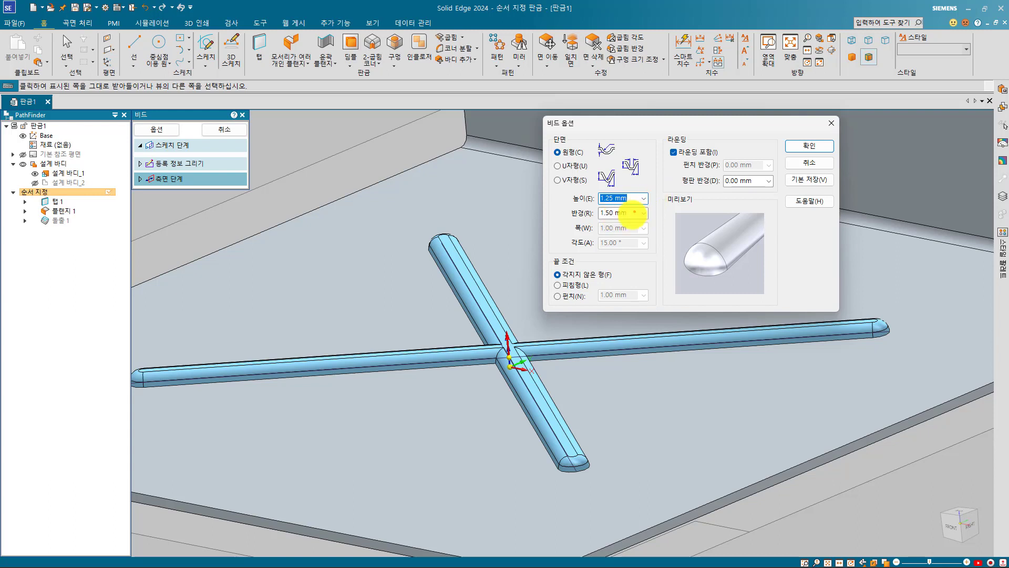
left_click(629, 218)
left_click(632, 216)
left_click_drag(631, 217, 633, 247)
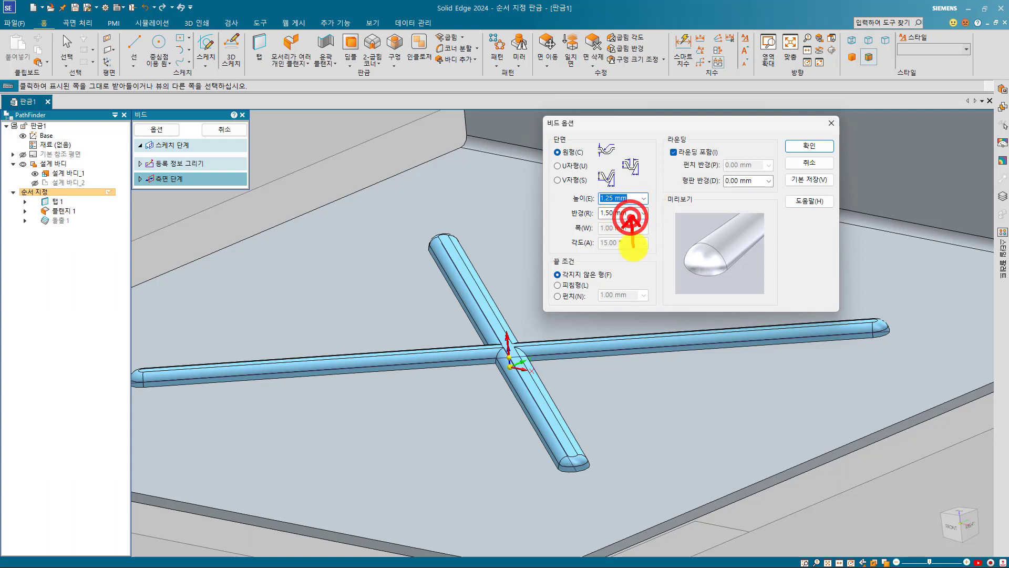
left_click(654, 179)
mouse_move(646, 178)
left_mouse_down()
mouse_move(647, 201)
mouse_move(656, 193)
left_mouse_up()
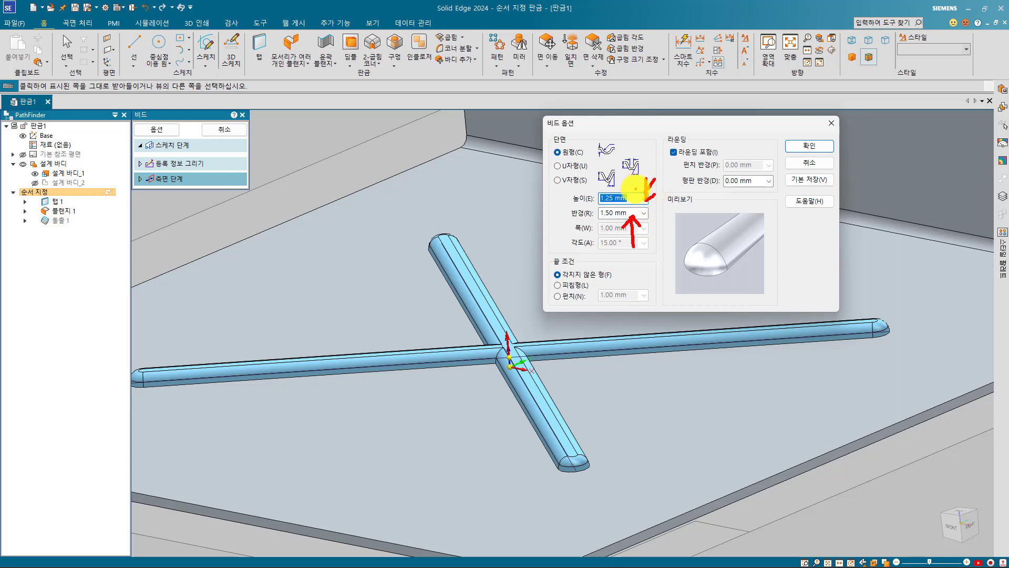
Try to set the circular bead's height to 1.6 mm
left_click(631, 210)
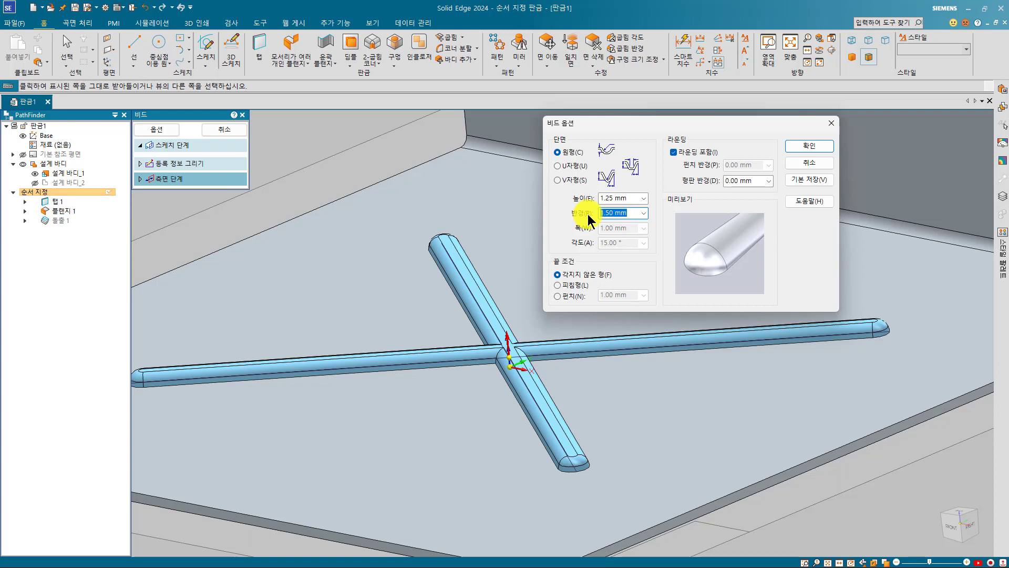
left_click(627, 198)
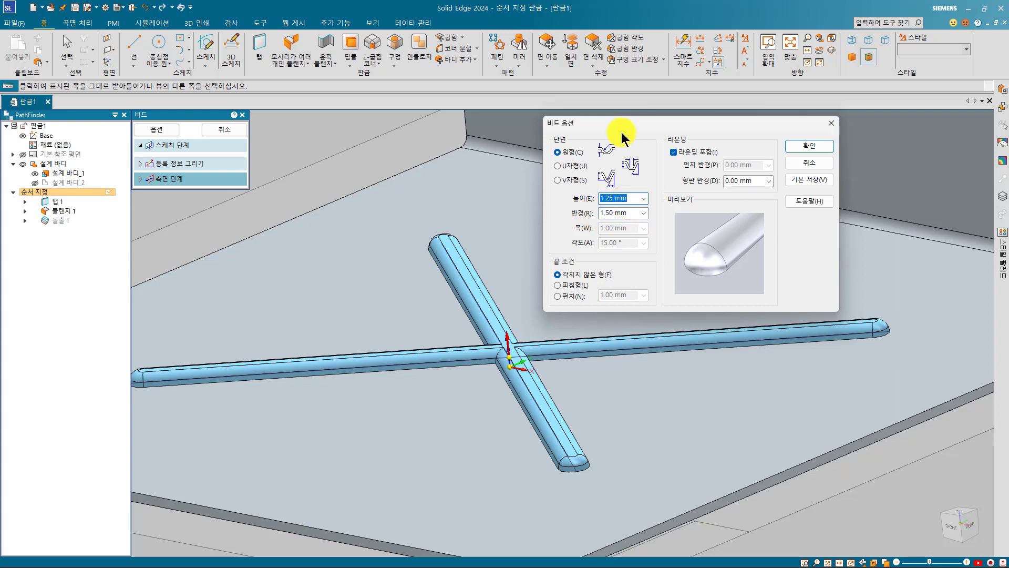
type("1.6")
key("Tab")
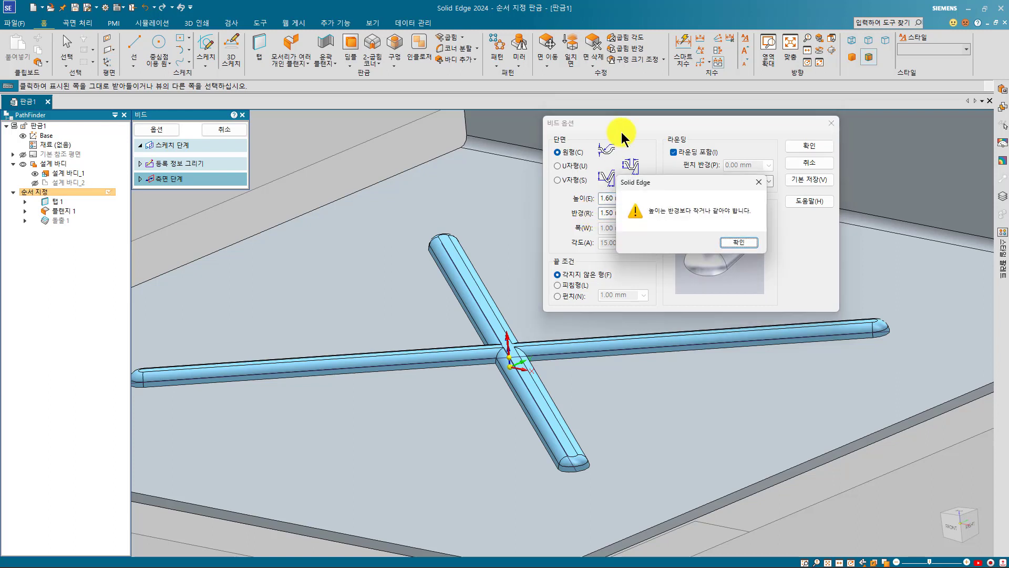
left_click(737, 242)
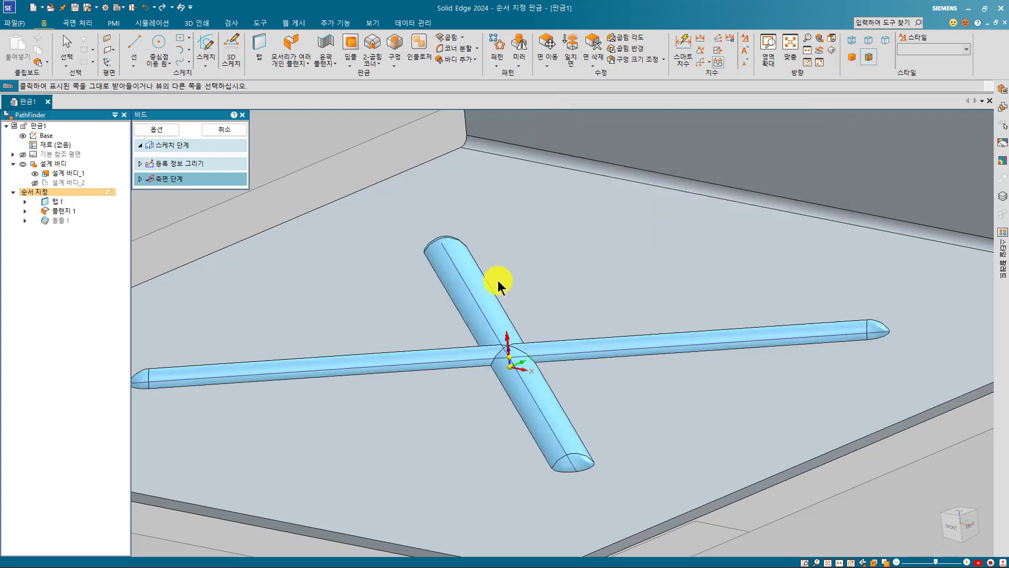
Set the bead radius to 2.00 mm, compare the end conditions and keep the formed ends (각지지 않은 형)
left_click(166, 130)
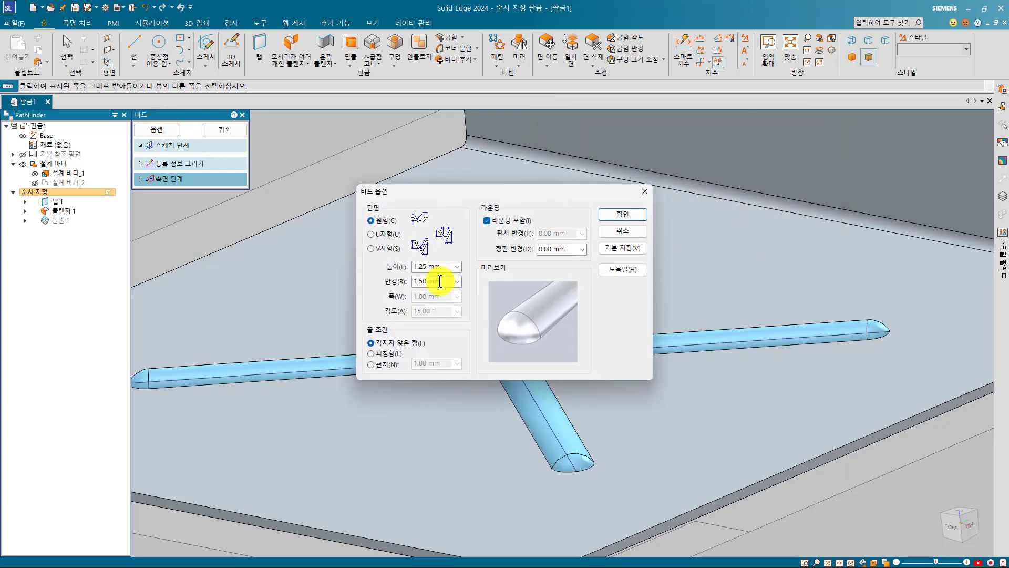
left_click(440, 282)
left_click(384, 351)
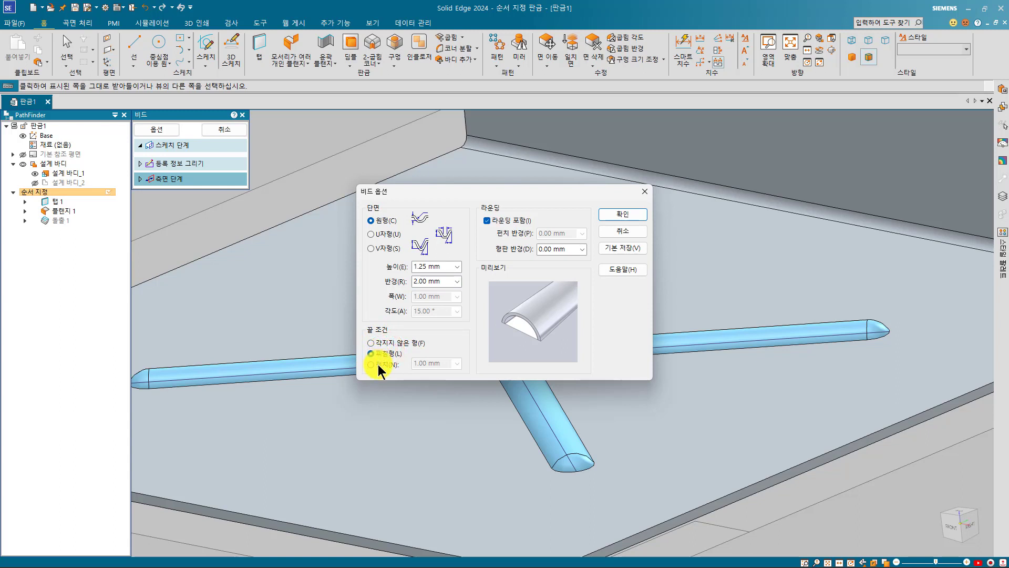
left_click(377, 364)
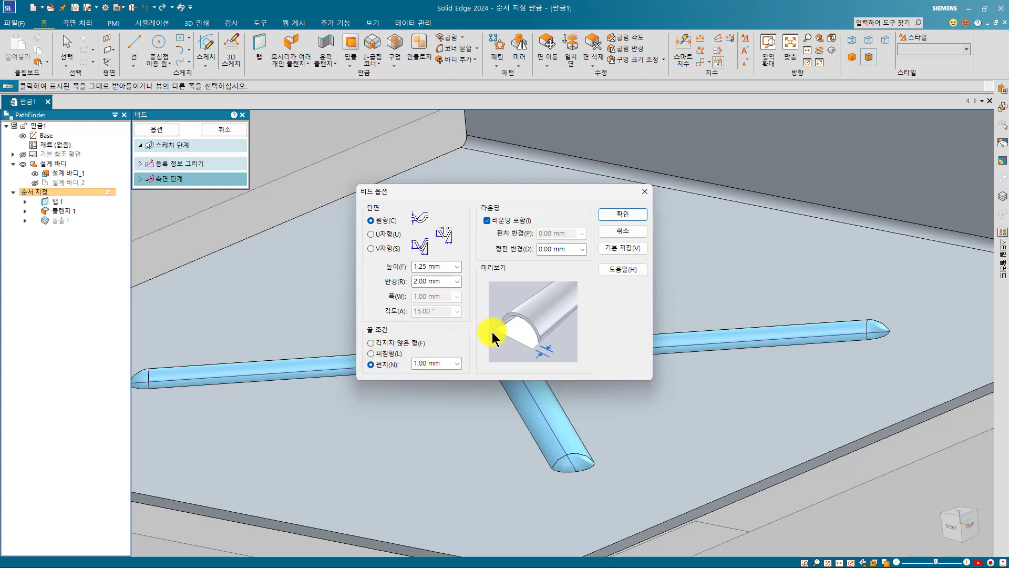
left_click(393, 342)
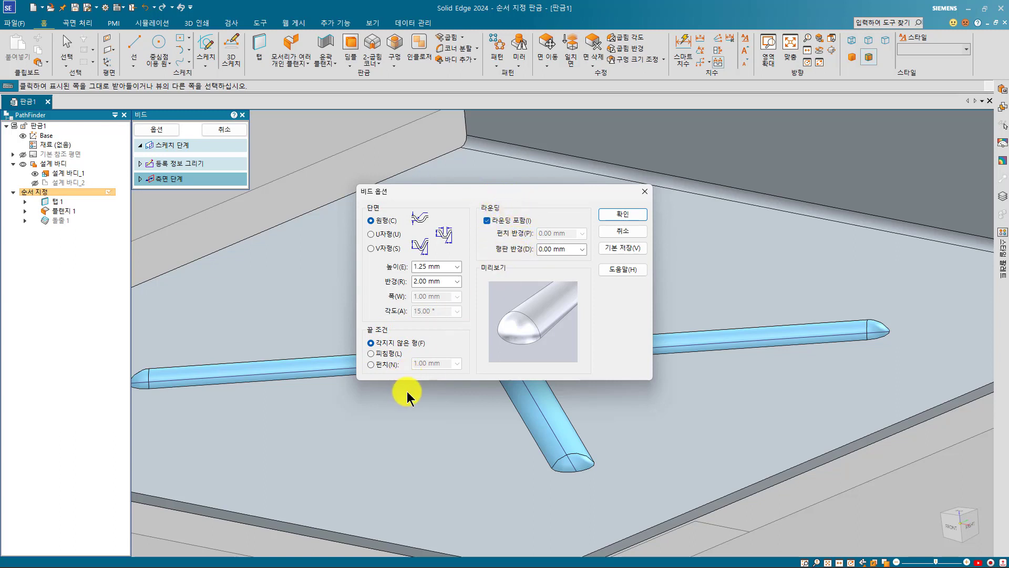
Set the die radius to 0.5 mm, apply the options and create the bead on the underside of the base plate
left_click(560, 252)
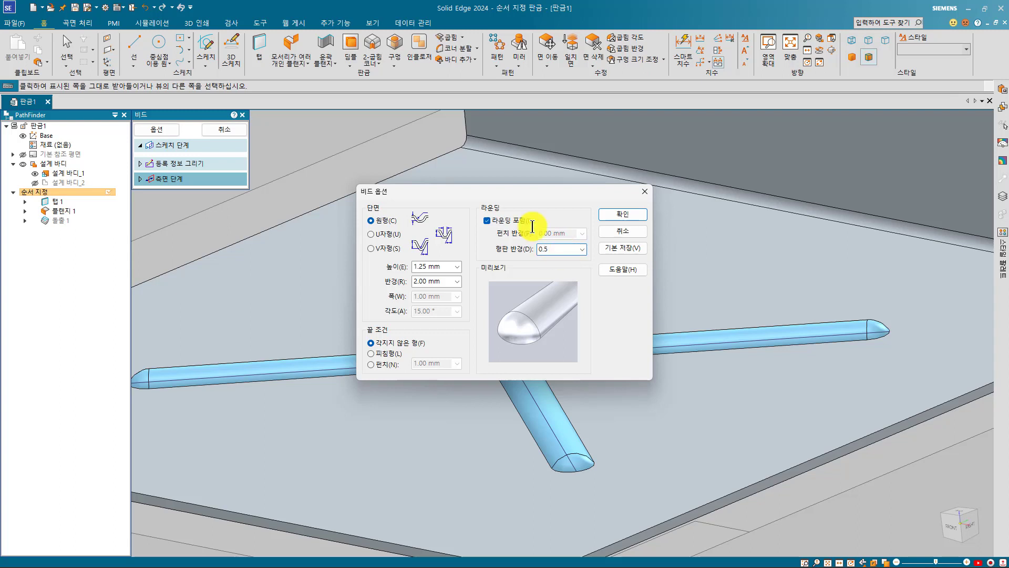
left_click(629, 214)
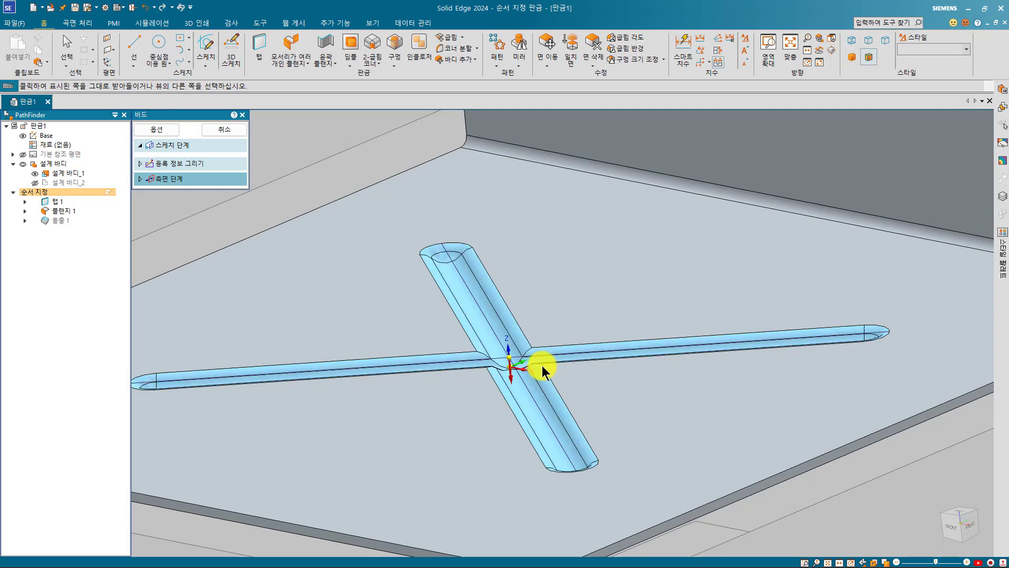
middle_click_drag(543, 366, 545, 372)
left_click(546, 372)
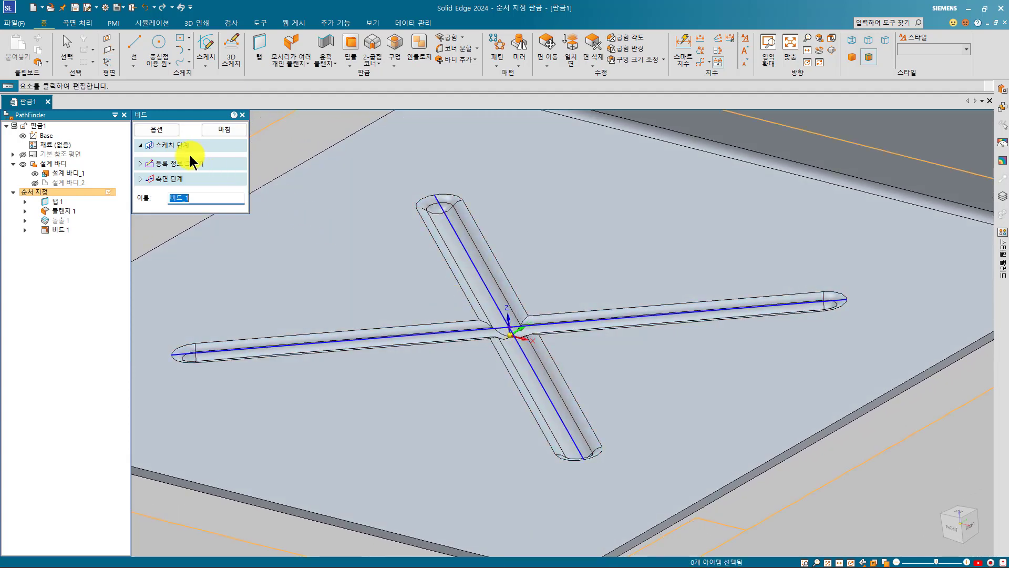
Change the bead's cross-section to U-shaped (U자형) with a width of 3 mm and apply the options
left_click(162, 132)
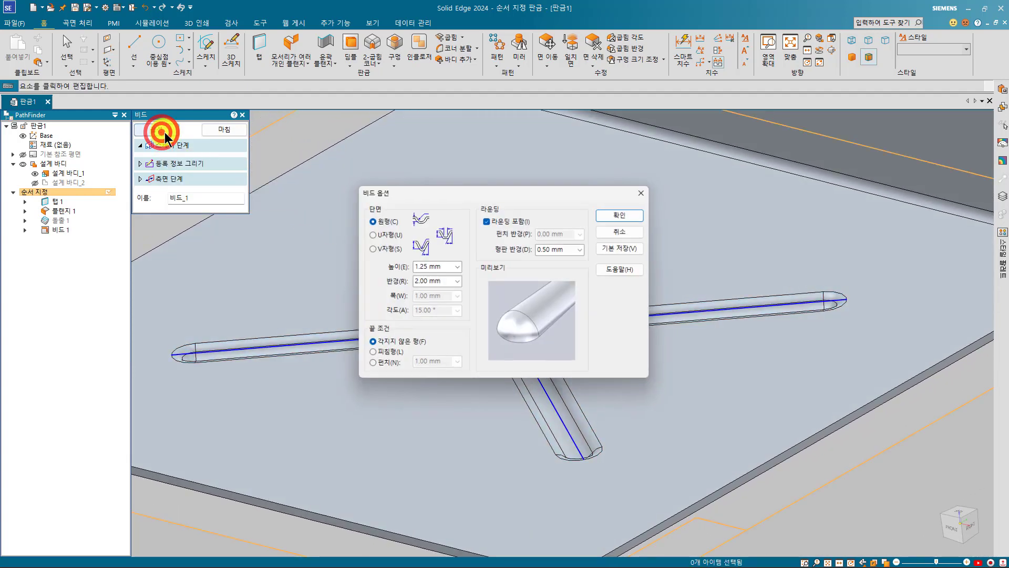
left_click(388, 237)
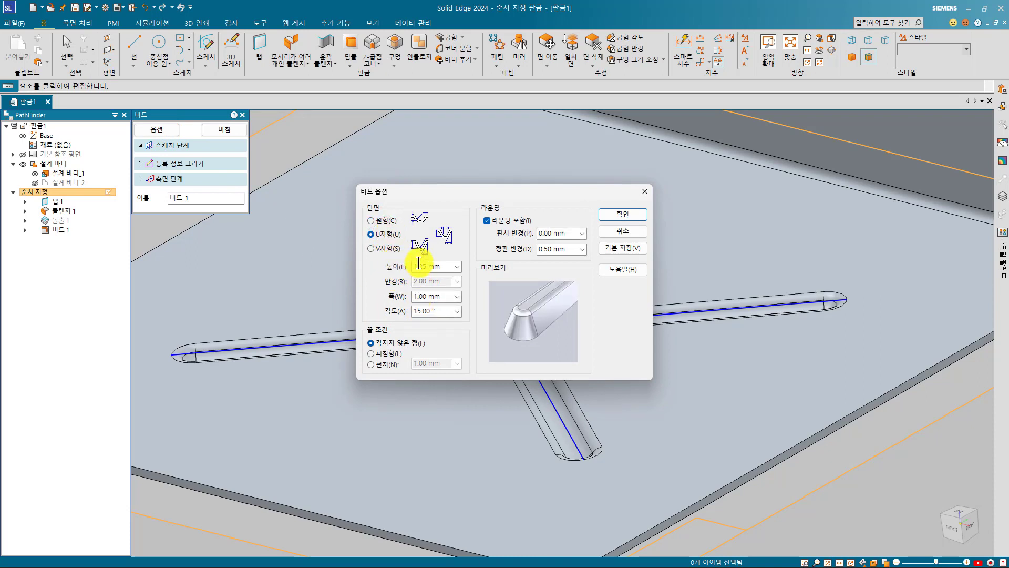
left_click(427, 295)
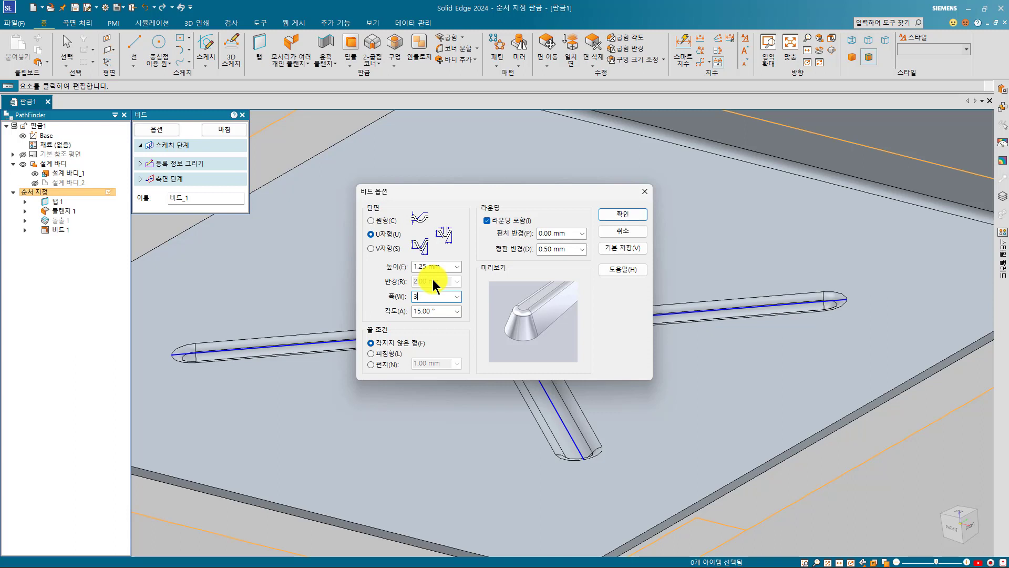
left_click(440, 263)
left_click(627, 215)
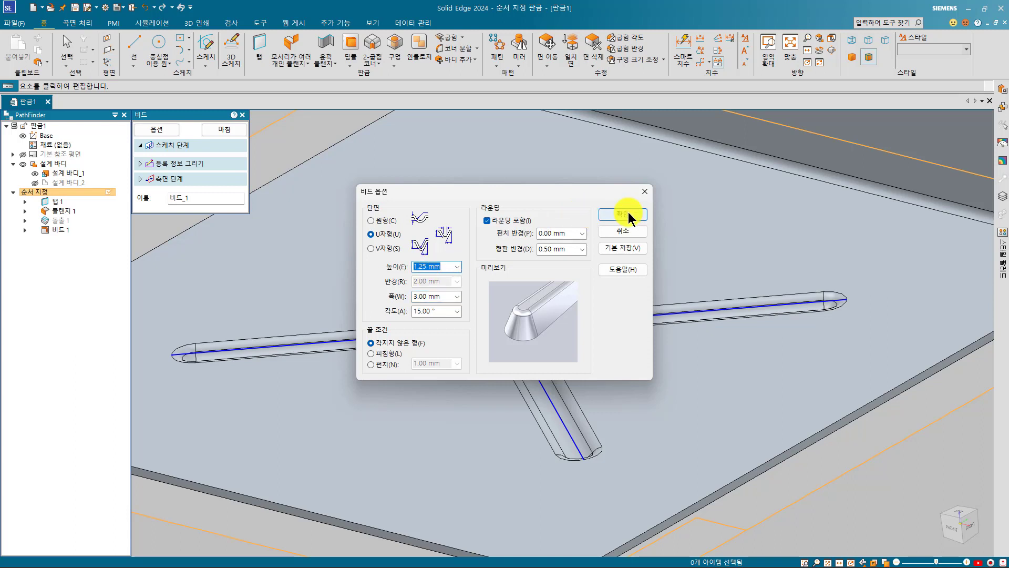
left_click(628, 214)
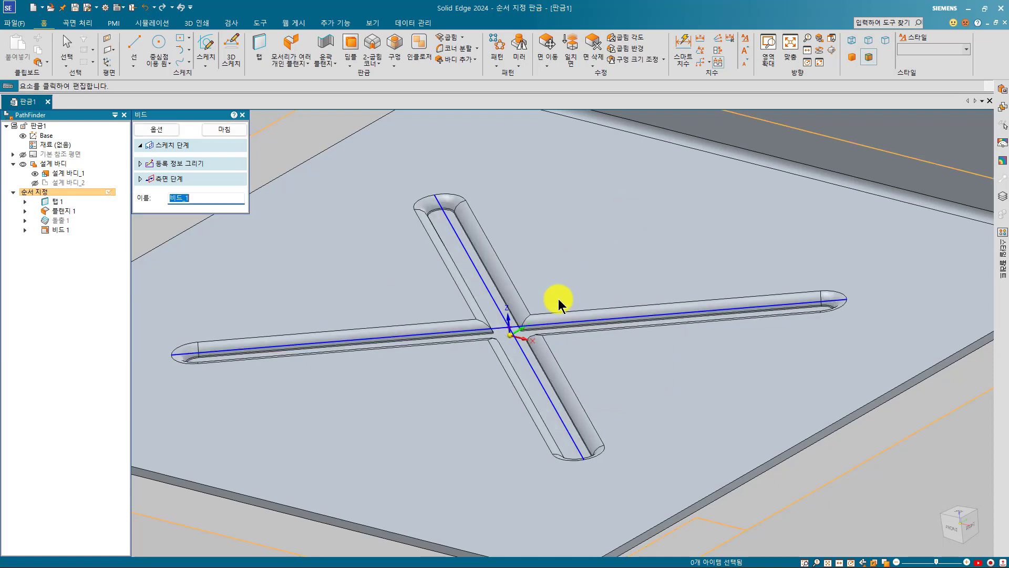
Turn off rounding (라운딩 포함) for the U-shaped bead, apply the options and finish the bead feature
middle_click_drag(558, 299, 153, 131)
left_click(156, 129)
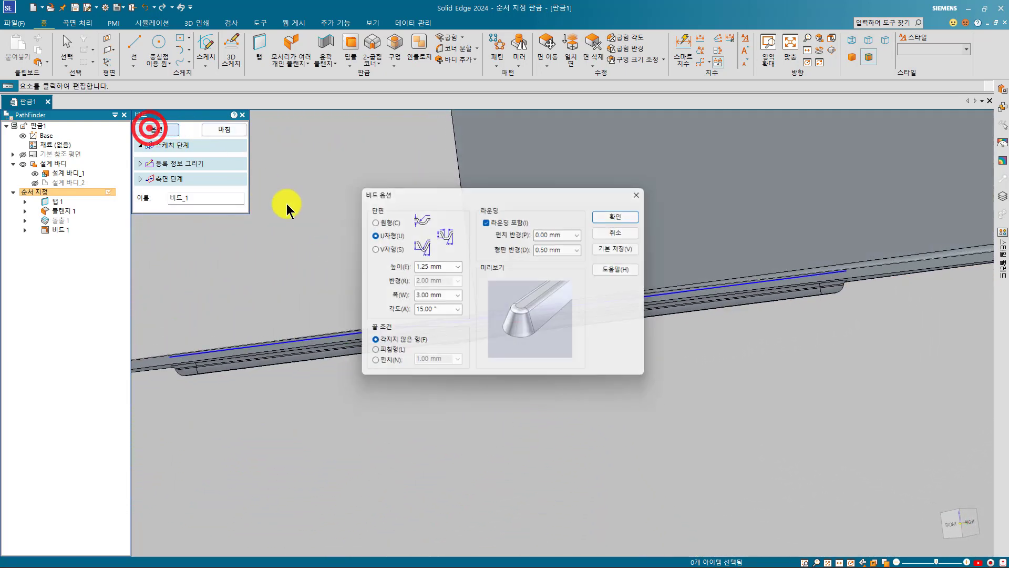
left_click(487, 223)
left_click(625, 213)
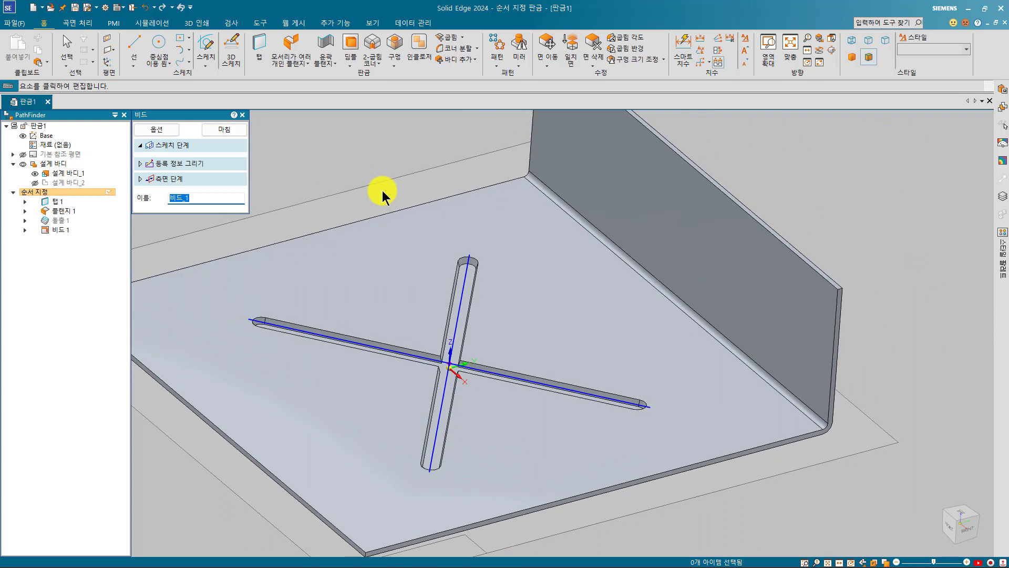
key("Escape")
Start a gusset (거셋) on the bend between the base plate and the flange, placed singly at a distance of 50 mm
left_click(346, 62)
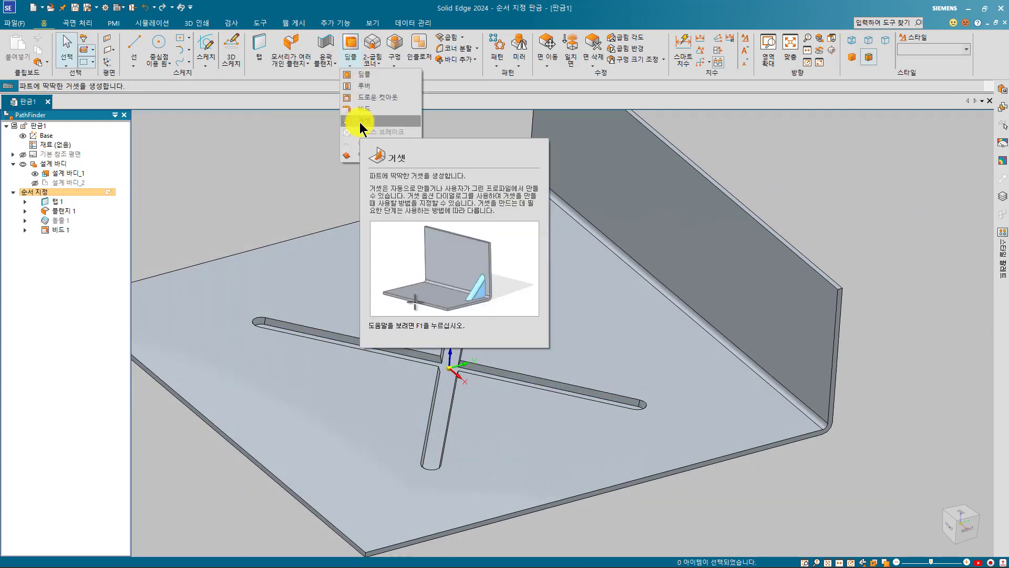
left_click(360, 121)
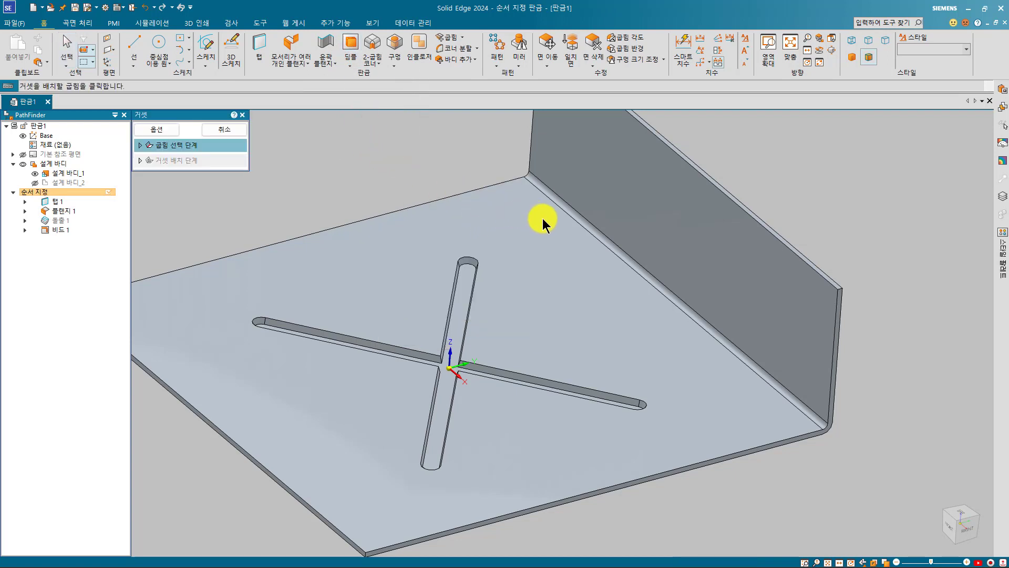
left_click(603, 241)
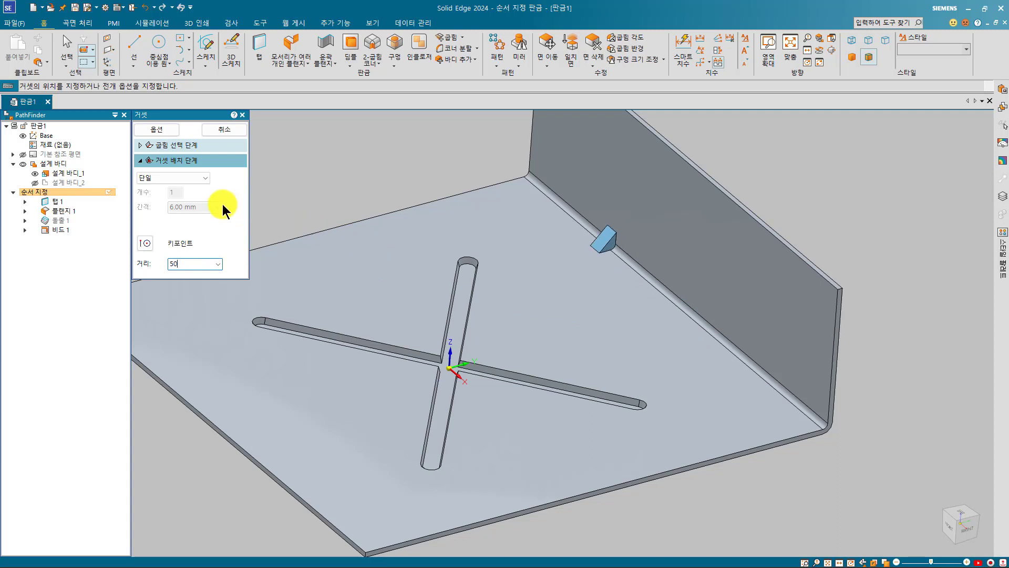
Compare the fit (맞춤), fill (채우기) and fixed (고정) placement patterns for the gussets along the bend
left_click(191, 183)
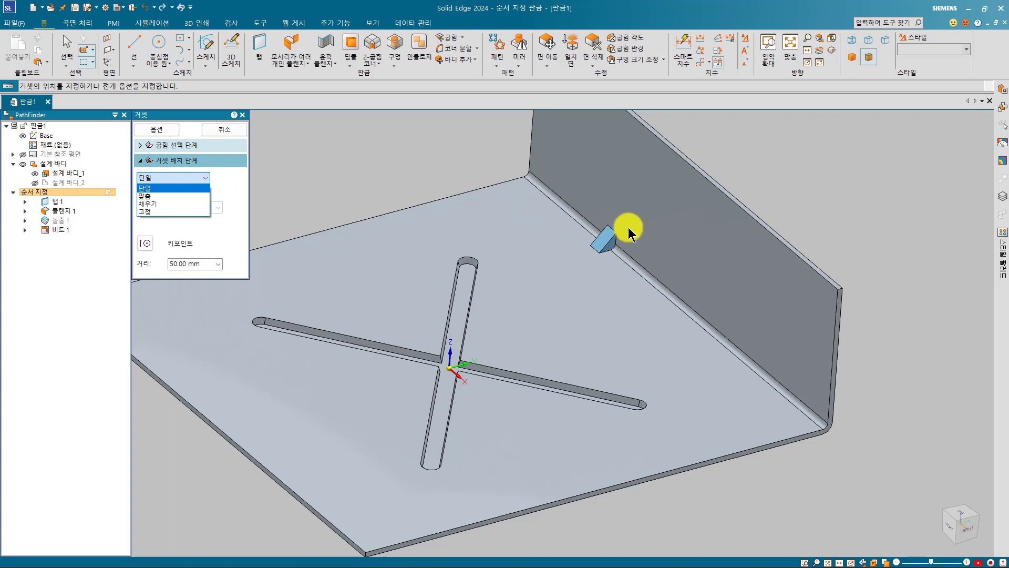
left_click(192, 197)
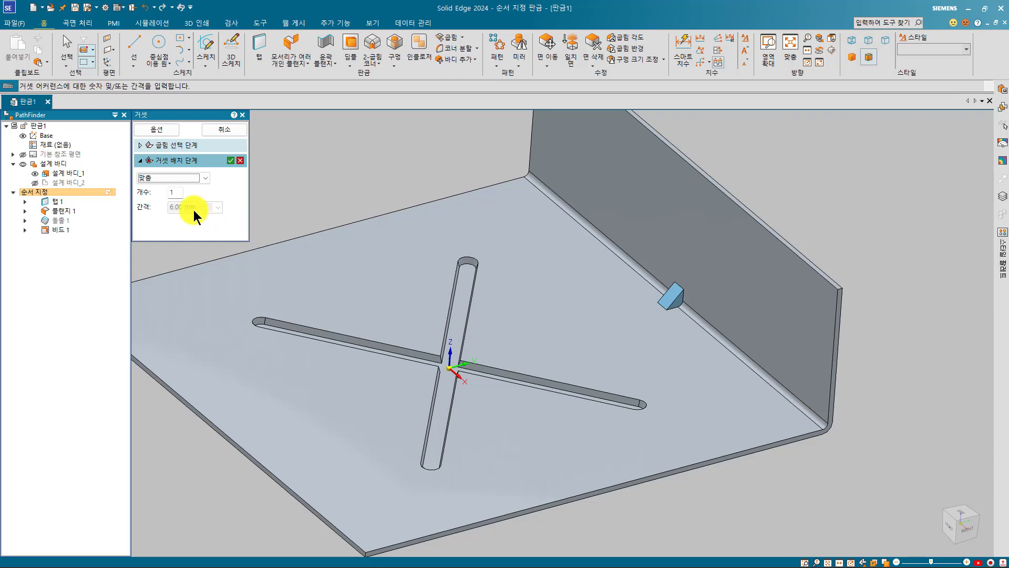
left_click(171, 177)
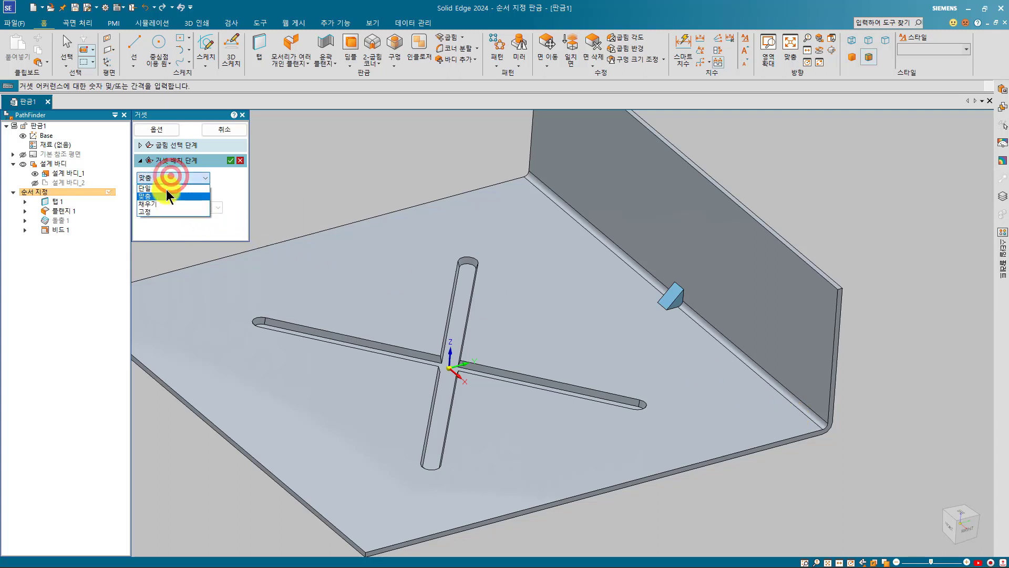
left_click(166, 204)
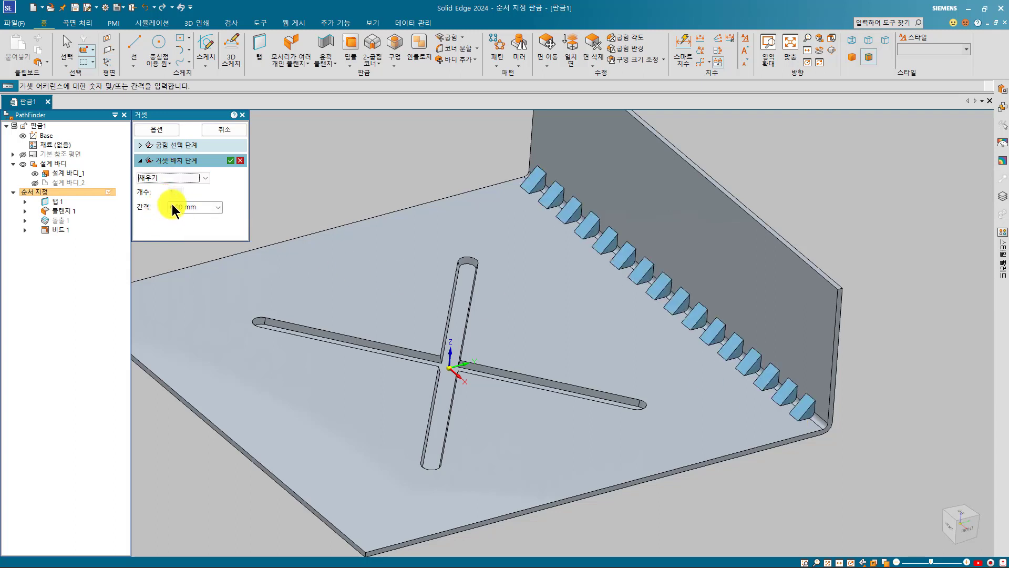
left_click(172, 179)
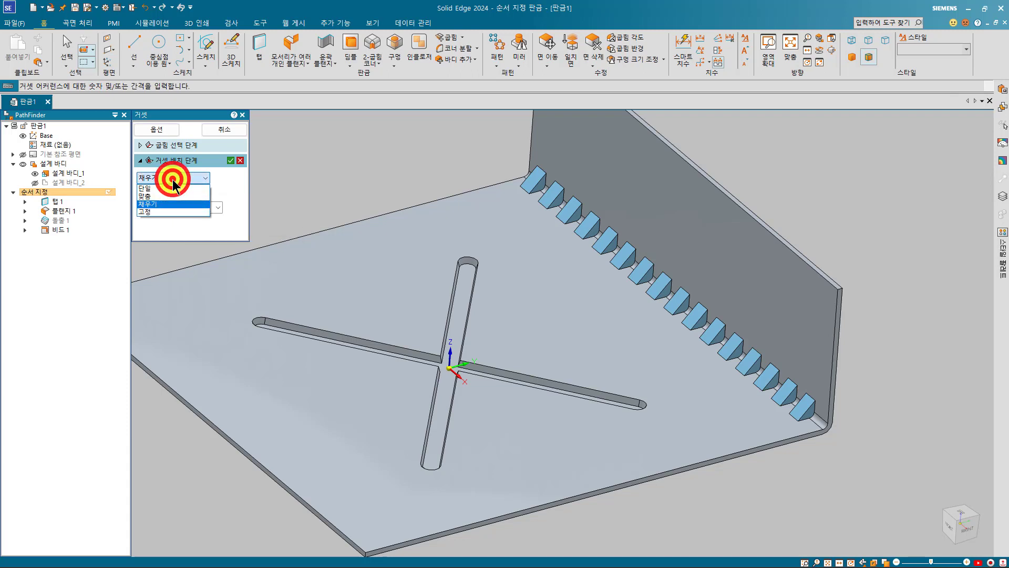
left_click(170, 210)
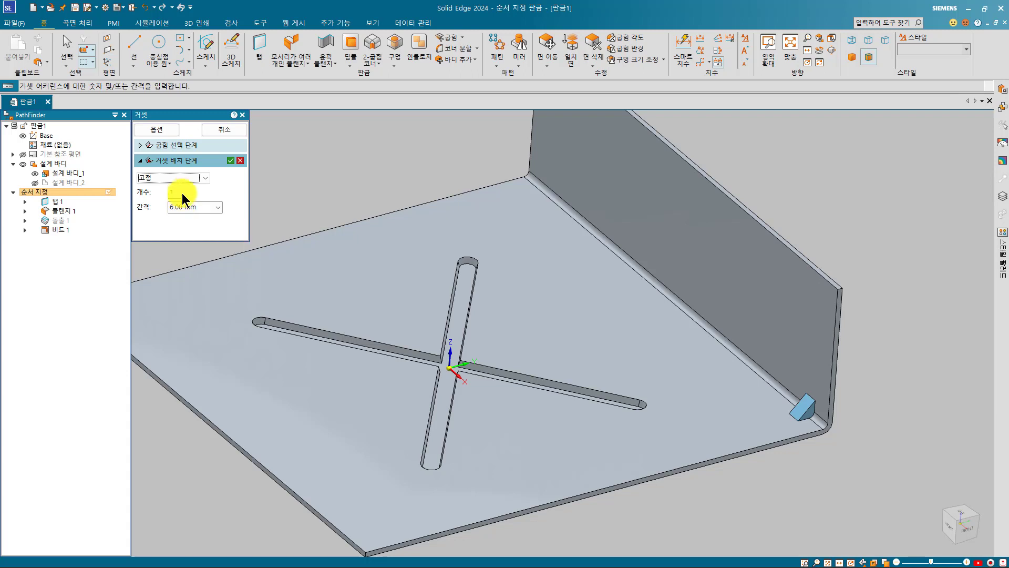
Set the gusset placement to fit (맞춤) with a count of 3 and create the gussets along the bend
left_click(181, 181)
left_click(167, 195)
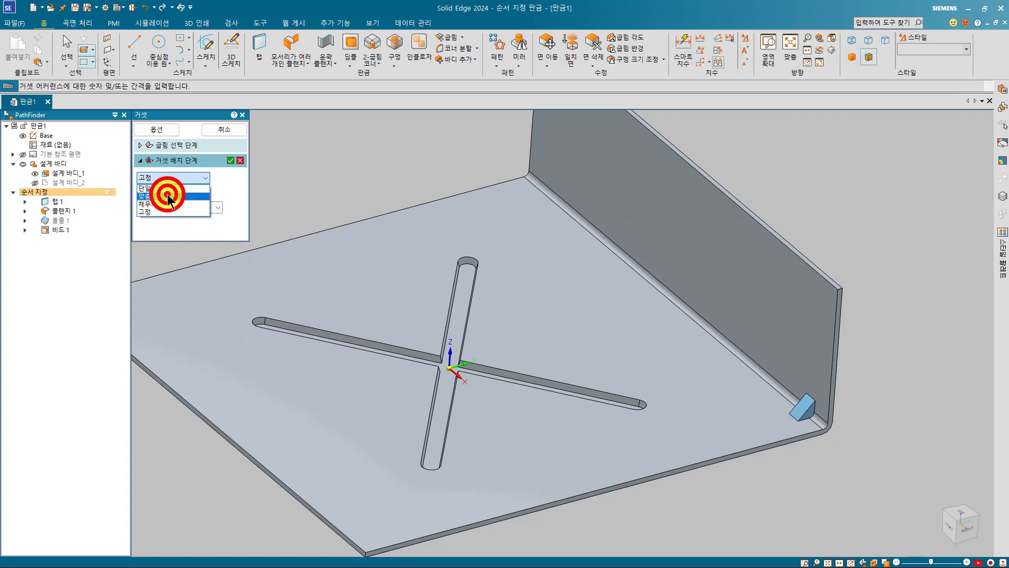
left_click(176, 193)
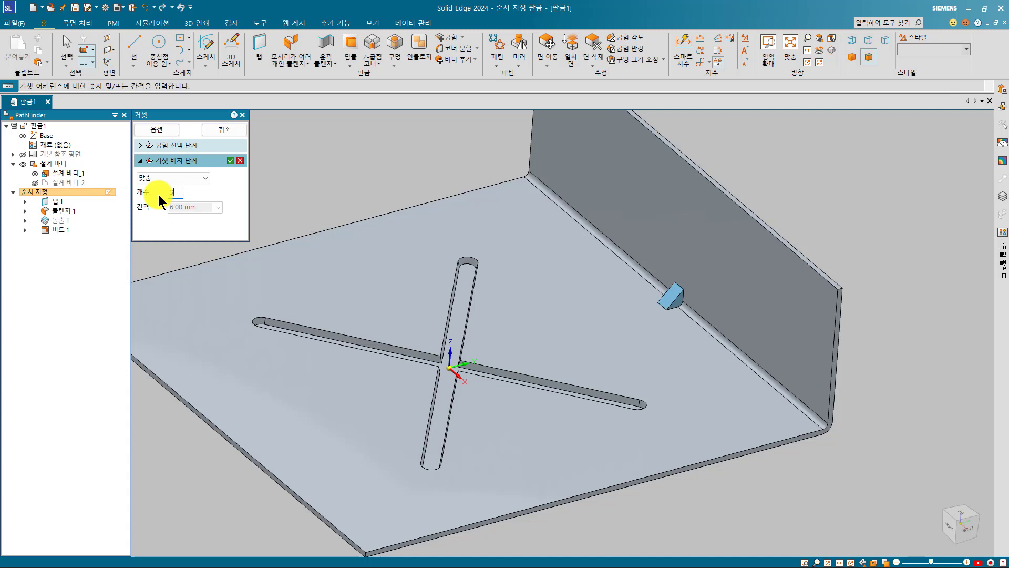
key("Return")
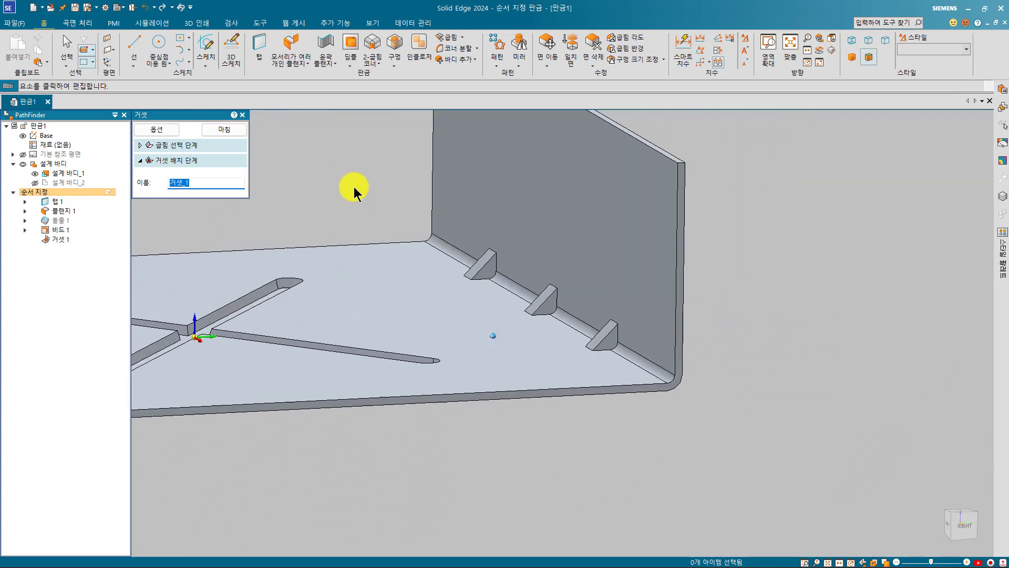
Keep the automatic profile (자동 프로파일) in the gusset options and set its depth to 5 mm
left_click(171, 125)
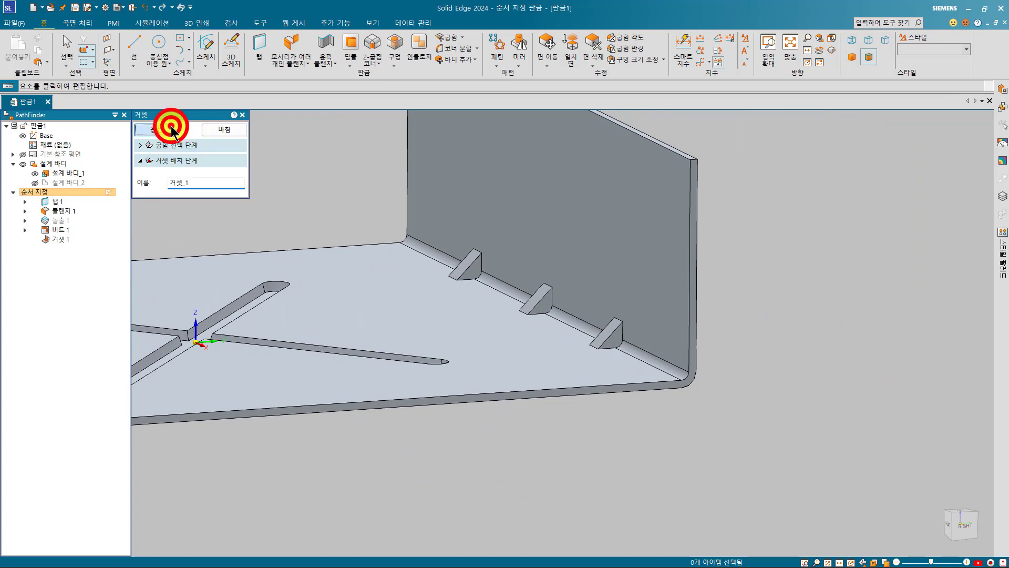
left_click_drag(422, 187, 729, 143)
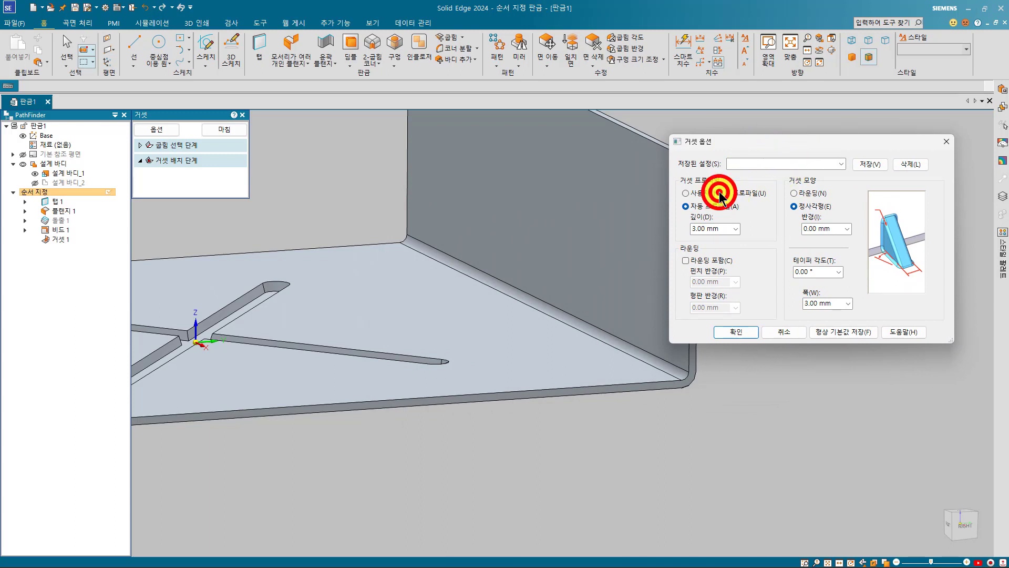
left_click(705, 207)
left_click(714, 229)
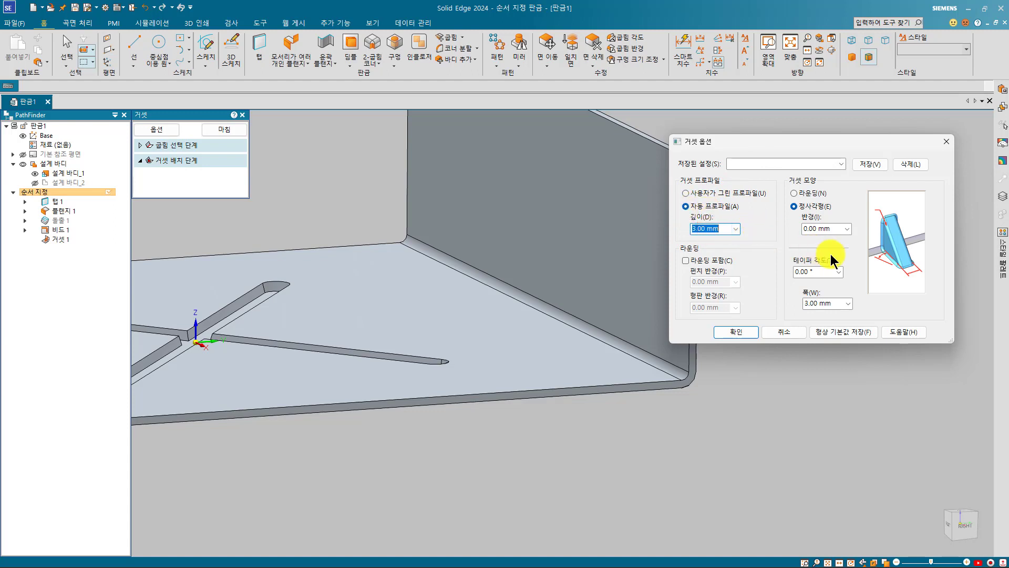
mouse_move(882, 247)
left_mouse_down()
mouse_move(866, 269)
mouse_move(895, 279)
mouse_move(884, 291)
mouse_move(891, 276)
mouse_move(873, 266)
mouse_move(884, 264)
left_mouse_up()
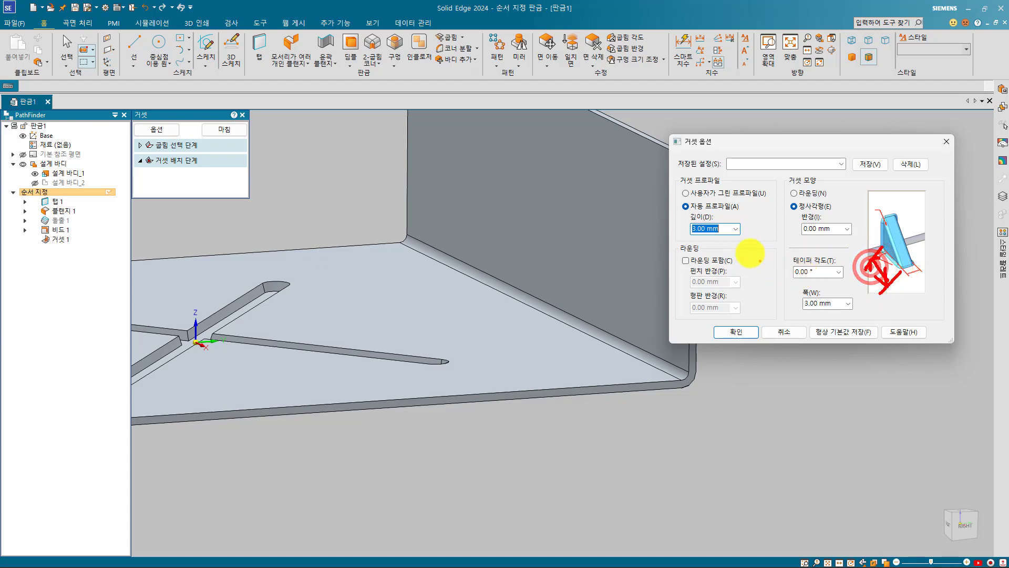
left_click(724, 228)
type("5")
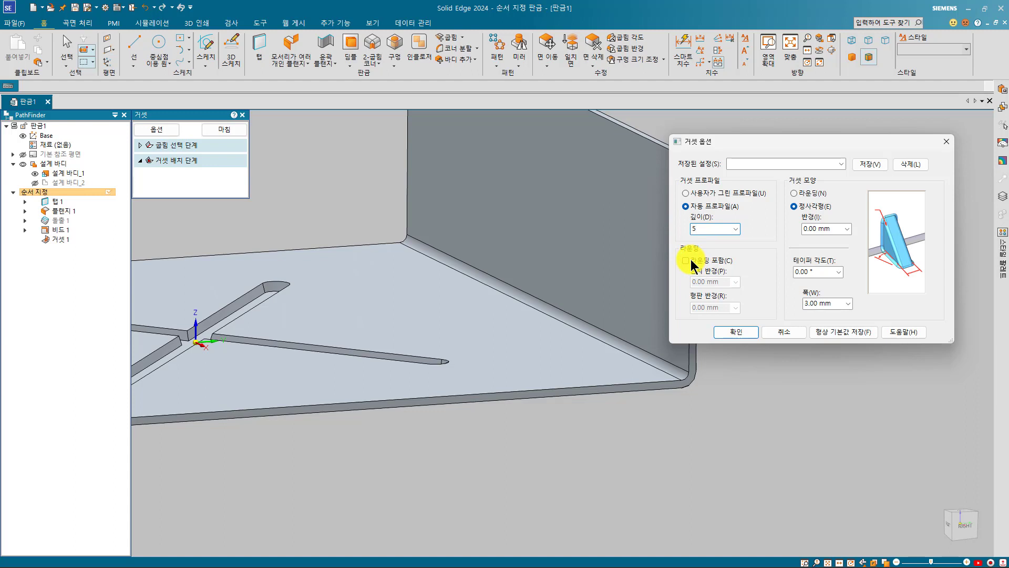
Give the gussets the rounded shape (라운딩) with a taper angle of 0.5° and apply the options
left_click(792, 190)
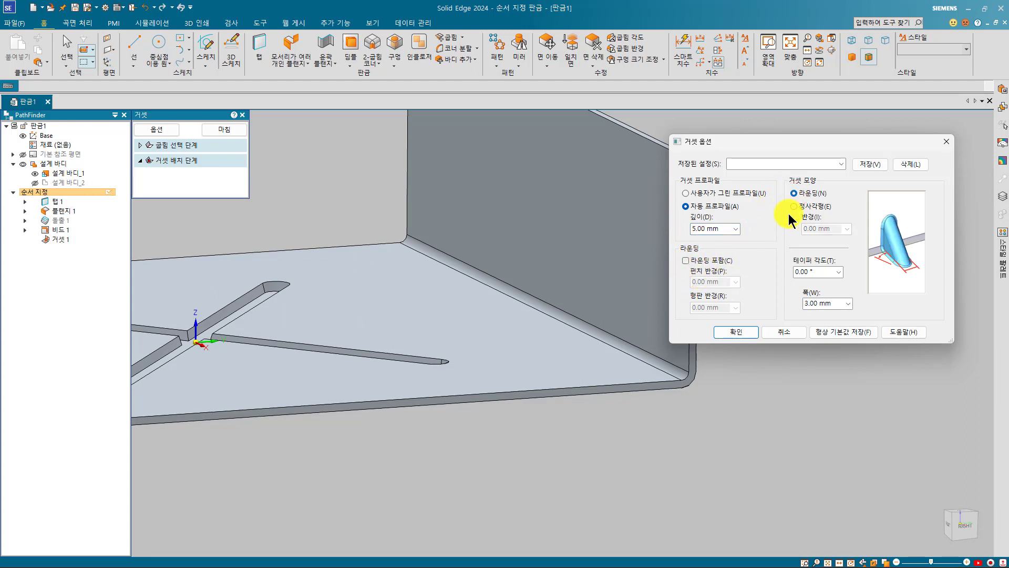
left_click(794, 206)
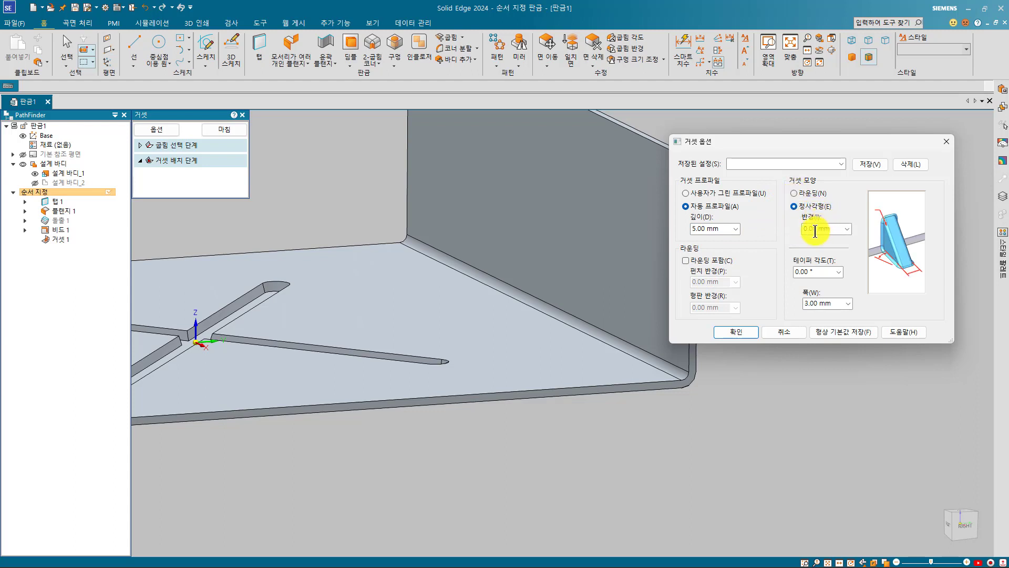
left_click(794, 193)
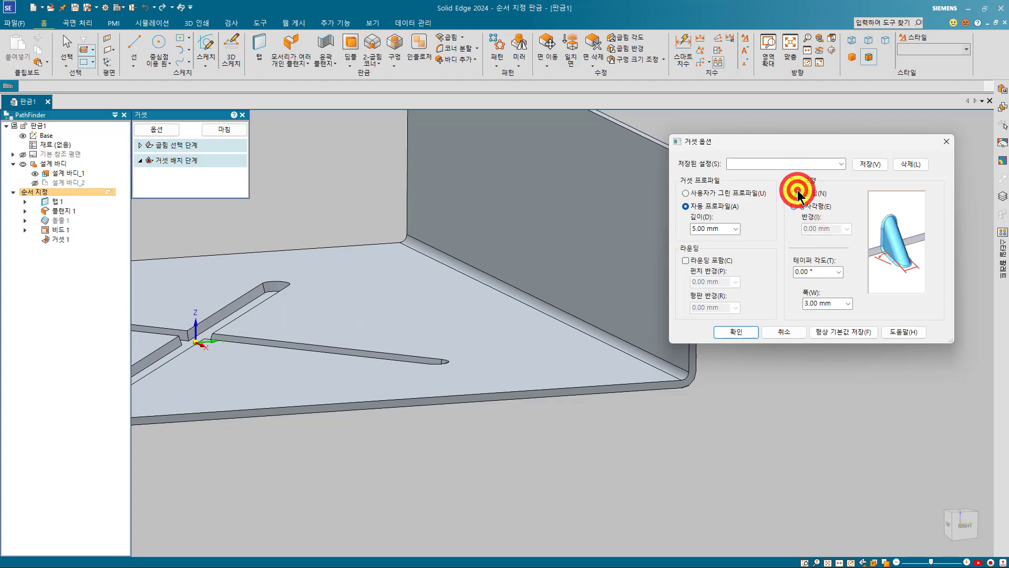
double_click(815, 272)
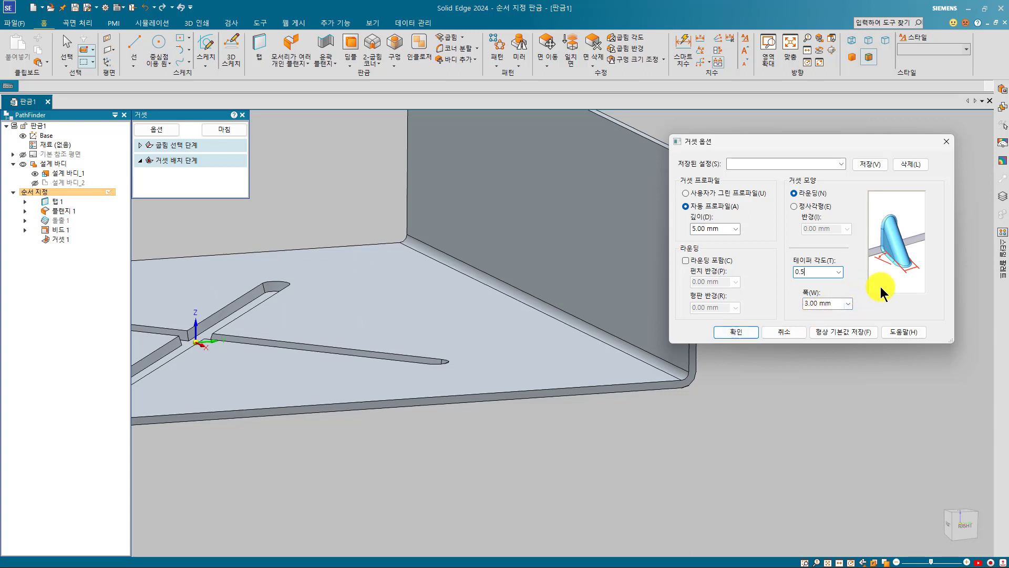
mouse_move(855, 311)
left_mouse_down()
mouse_move(840, 287)
mouse_move(855, 310)
left_mouse_up()
mouse_move(894, 264)
left_mouse_down()
mouse_move(916, 276)
mouse_move(920, 267)
left_mouse_up()
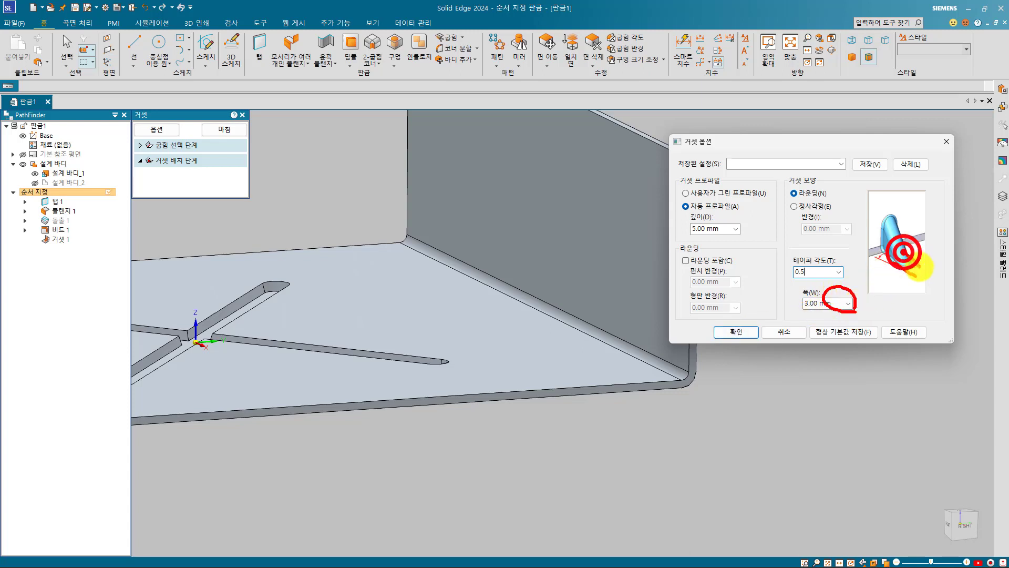
key("Escape")
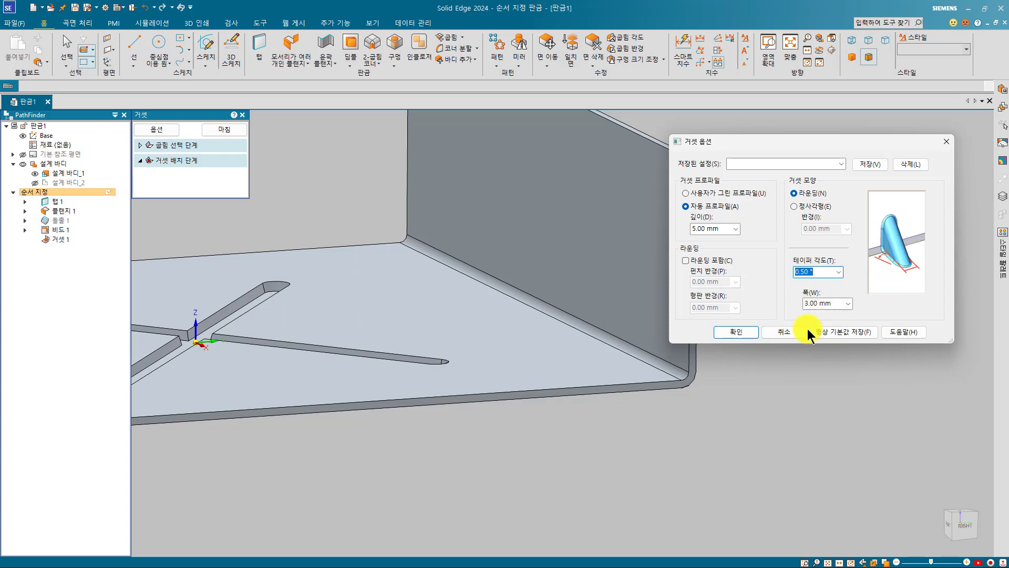
left_click(736, 335)
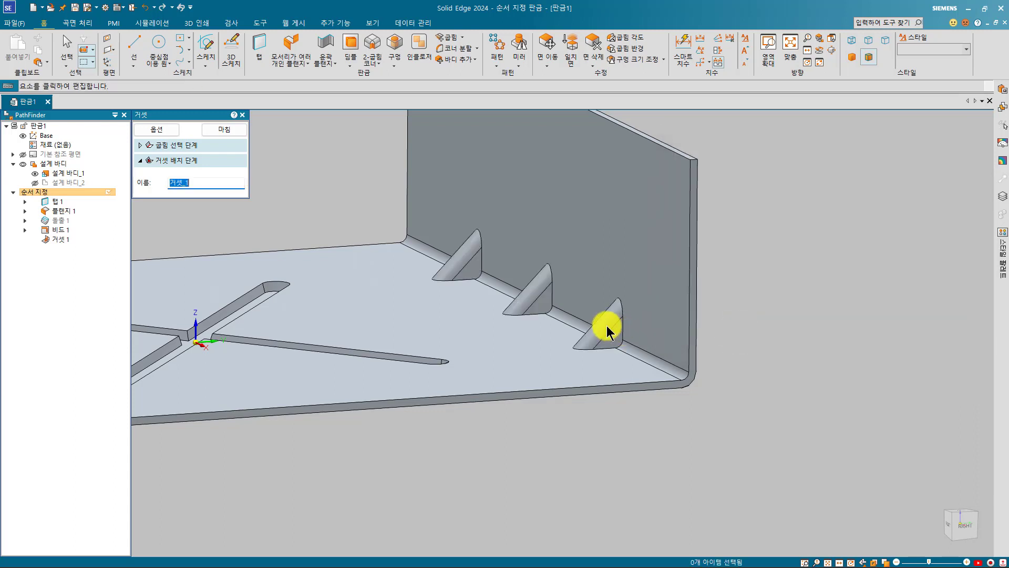
Finish the gusset feature, examine the gussets along the bend and leave the gusset command
left_click(595, 330)
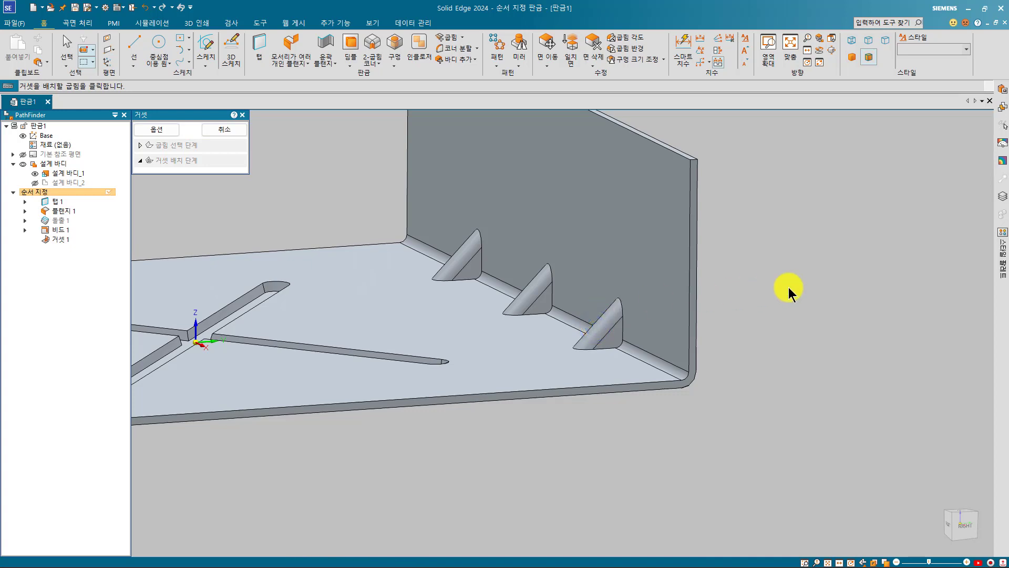
key("ctrl+r")
middle_click_drag(807, 283, 842, 282)
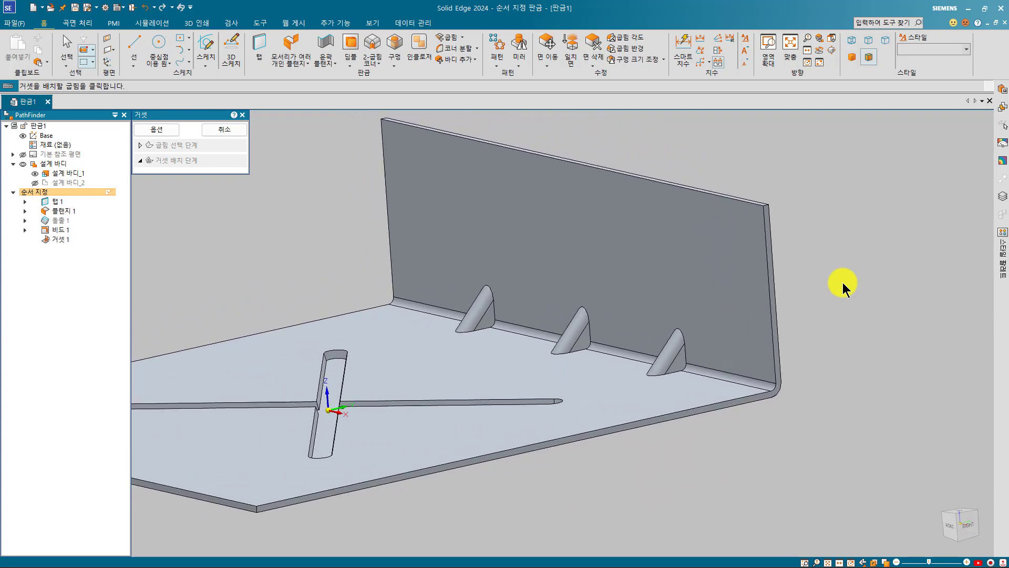
key("ctrl+i")
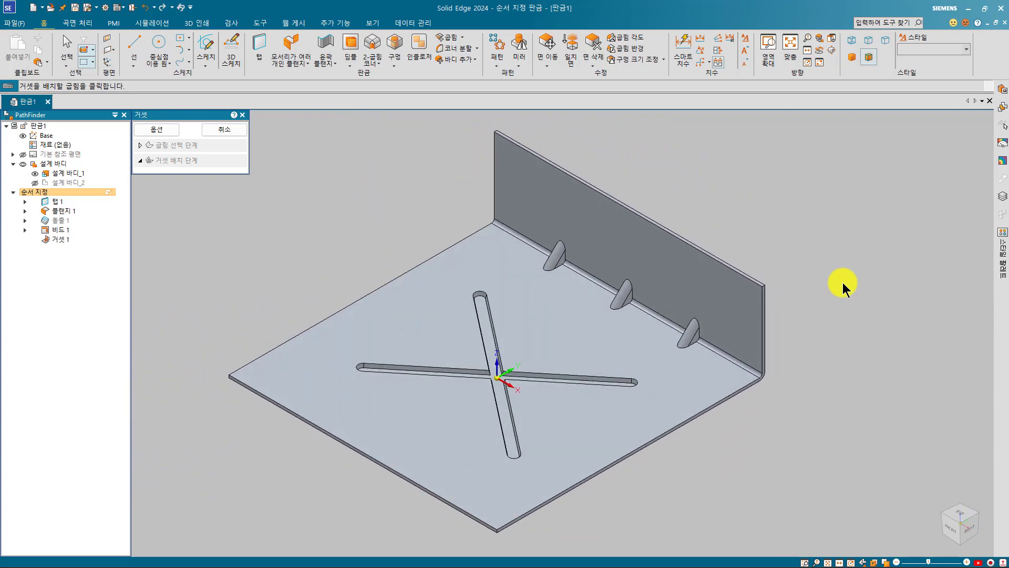
right_click(287, 224)
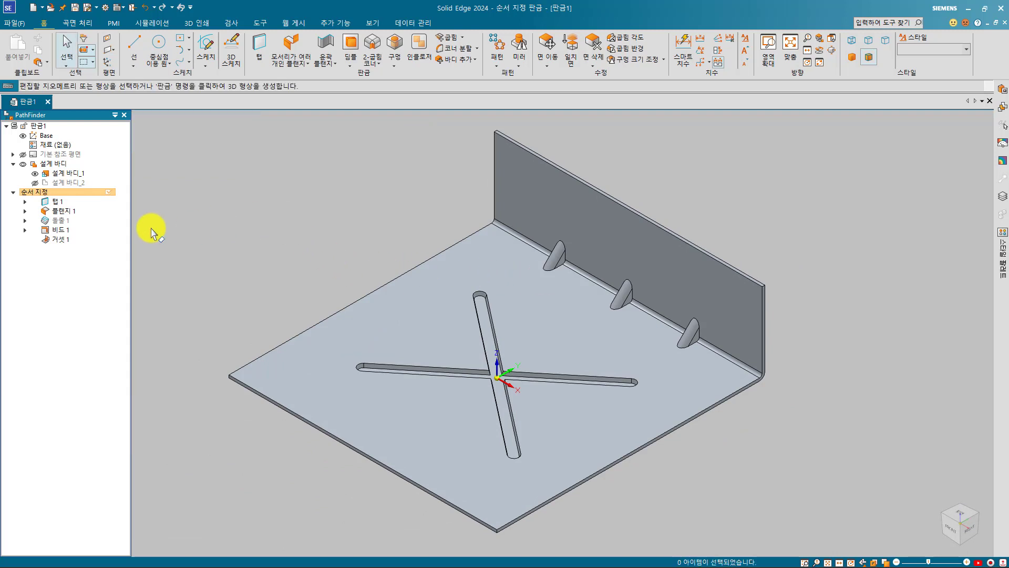
Delete the bead (비드 1) and gusset (거셋 1) features from the sheet metal part
left_click(61, 230)
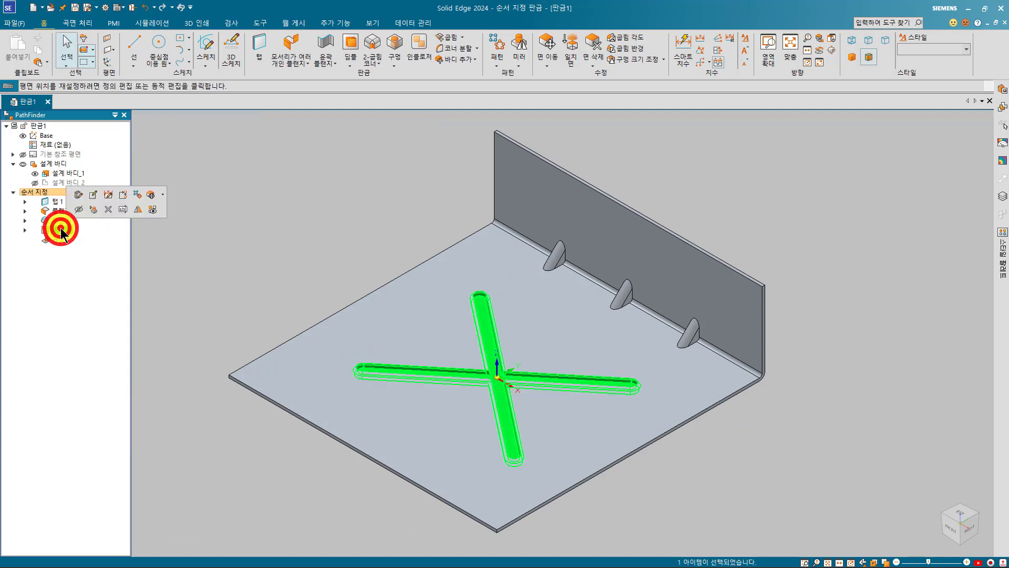
left_click(60, 239, "ctrl")
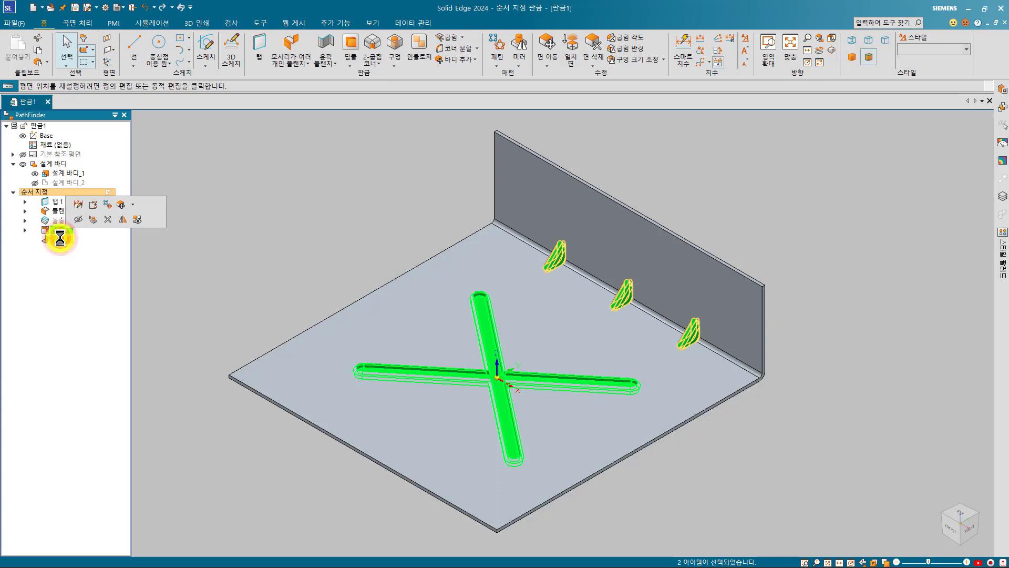
key("Delete")
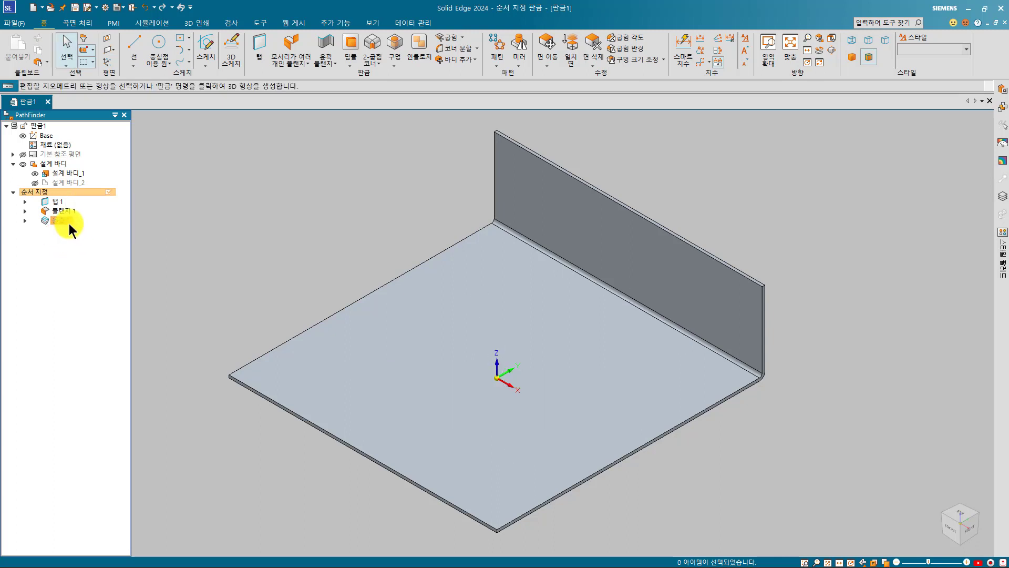
Show the hidden second design body (설계 바디_2) beside the flanged sheet metal part
left_click(35, 183)
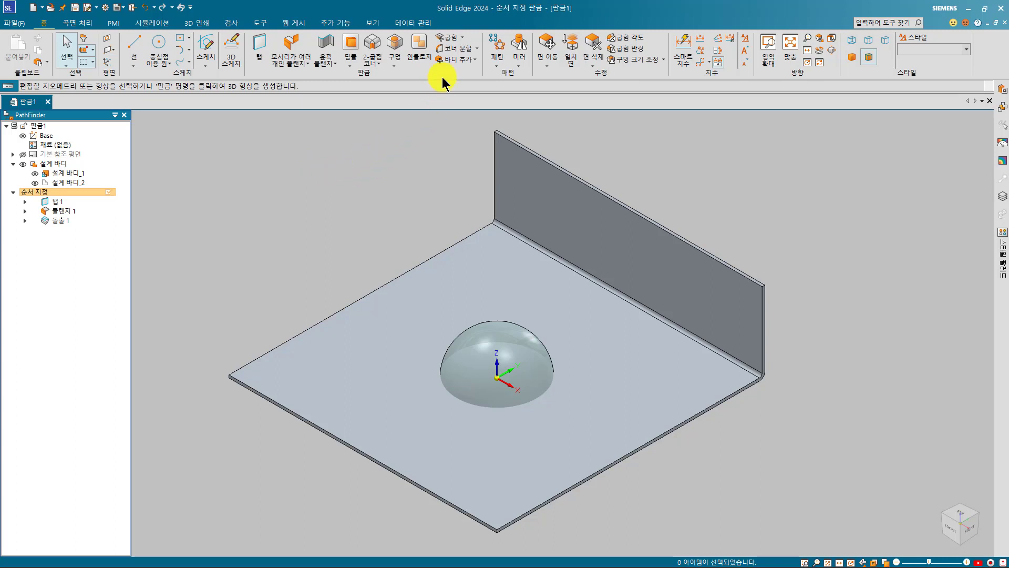
left_click(456, 62)
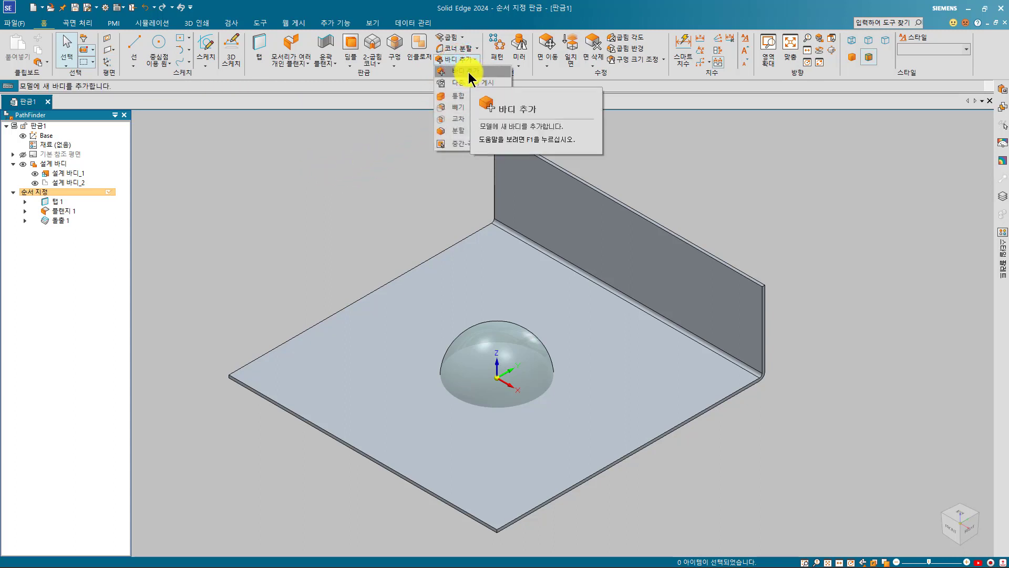
left_click(460, 70)
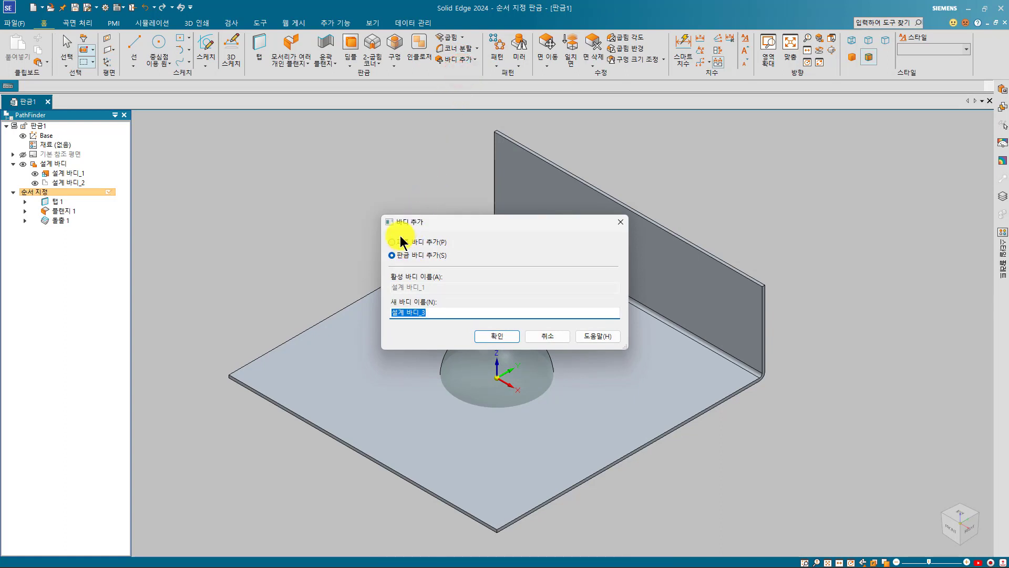
left_click(534, 335)
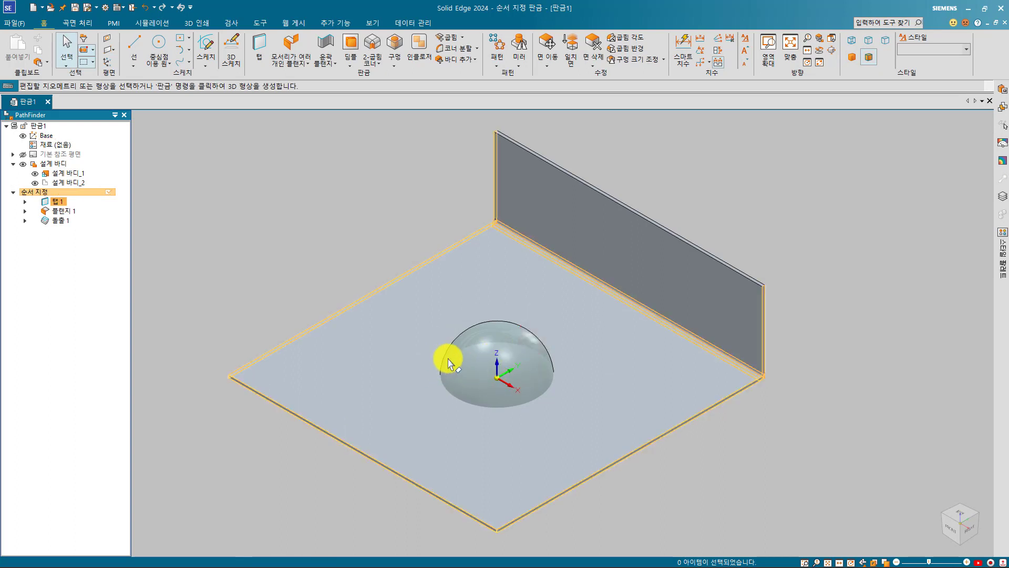
Switch the active body to 설계 바디_2 and back to the sheet metal body 설계 바디_1
double_click(79, 182)
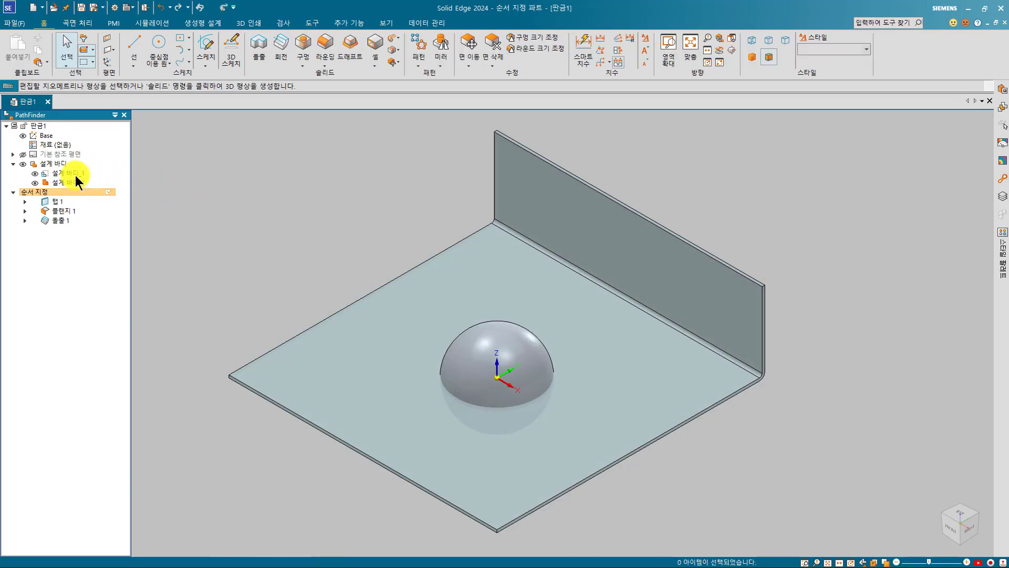
double_click(76, 173)
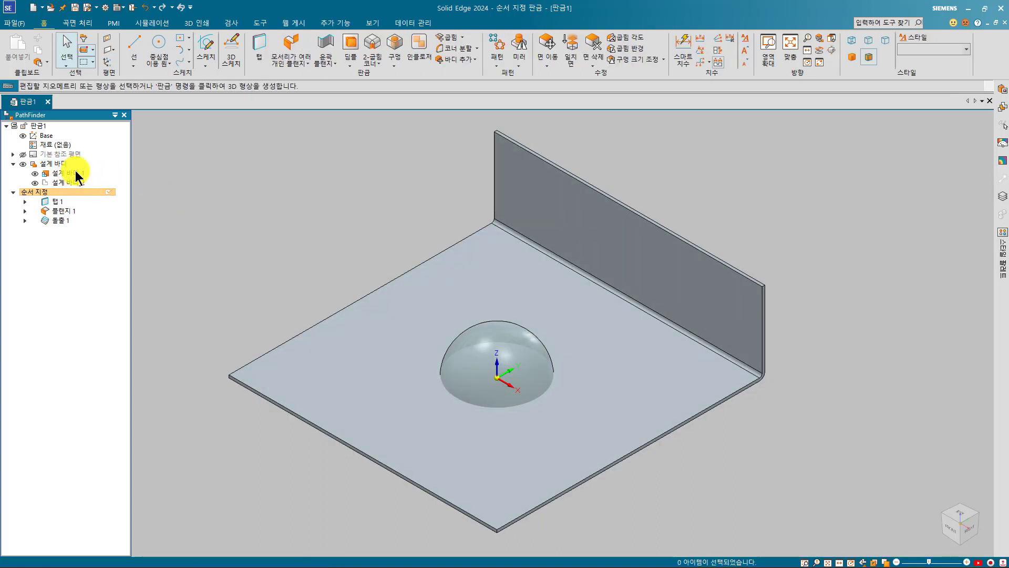
Start an emboss (엠보싱) with the flanged sheet metal body as the target and the dome body as the tool
left_click(394, 64)
left_click(351, 63)
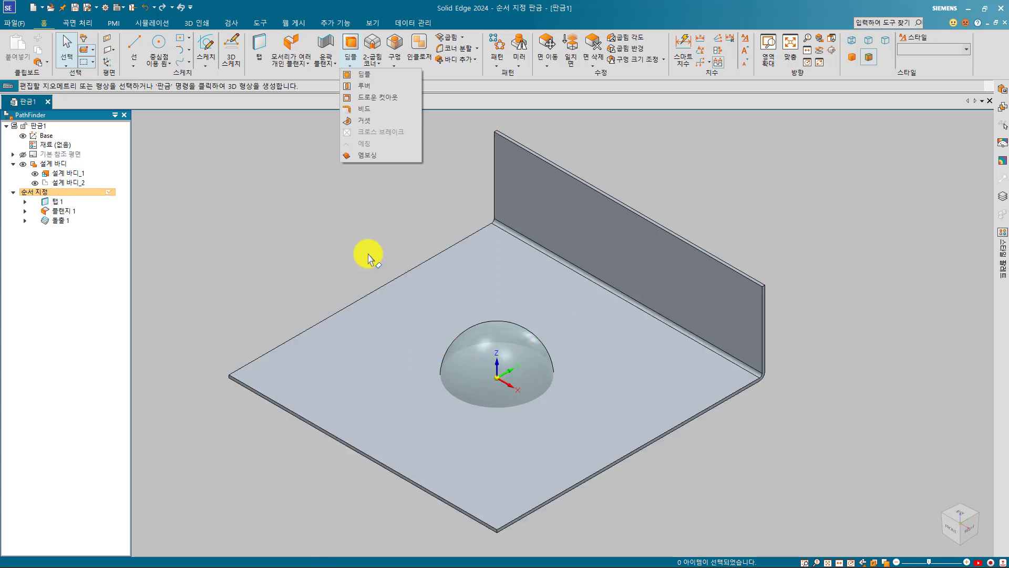
left_click(372, 157)
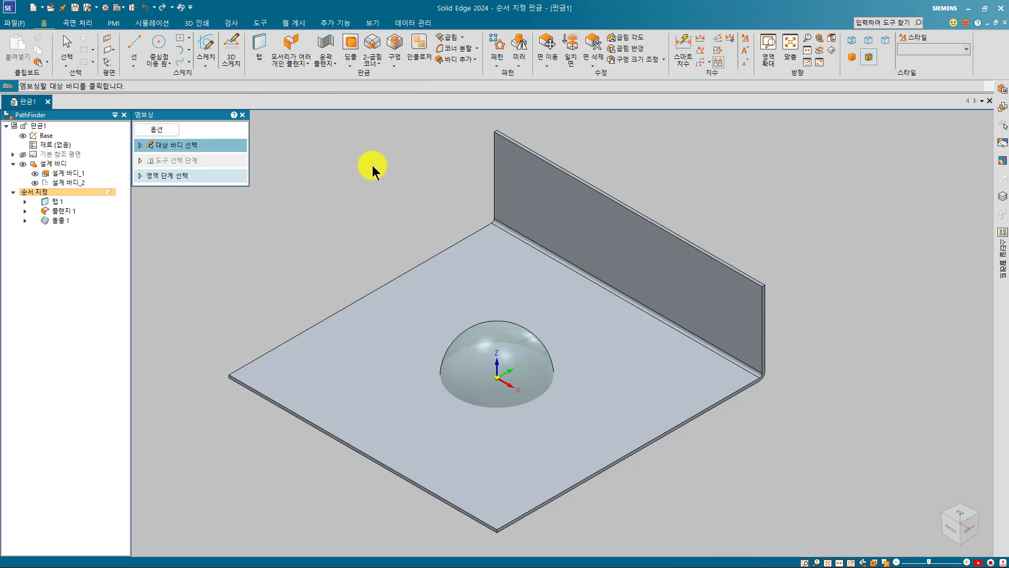
left_click(424, 287)
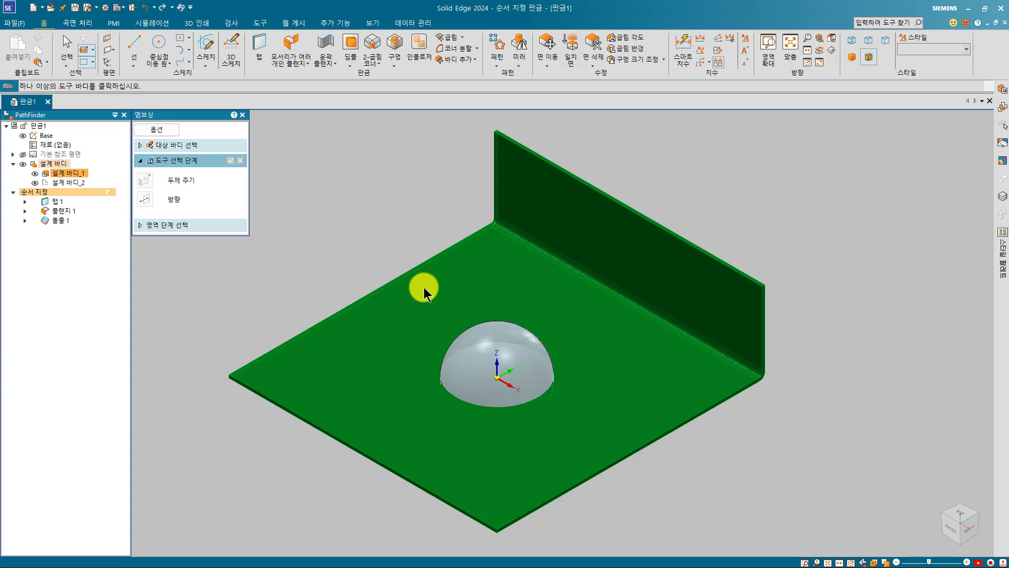
left_click(511, 360)
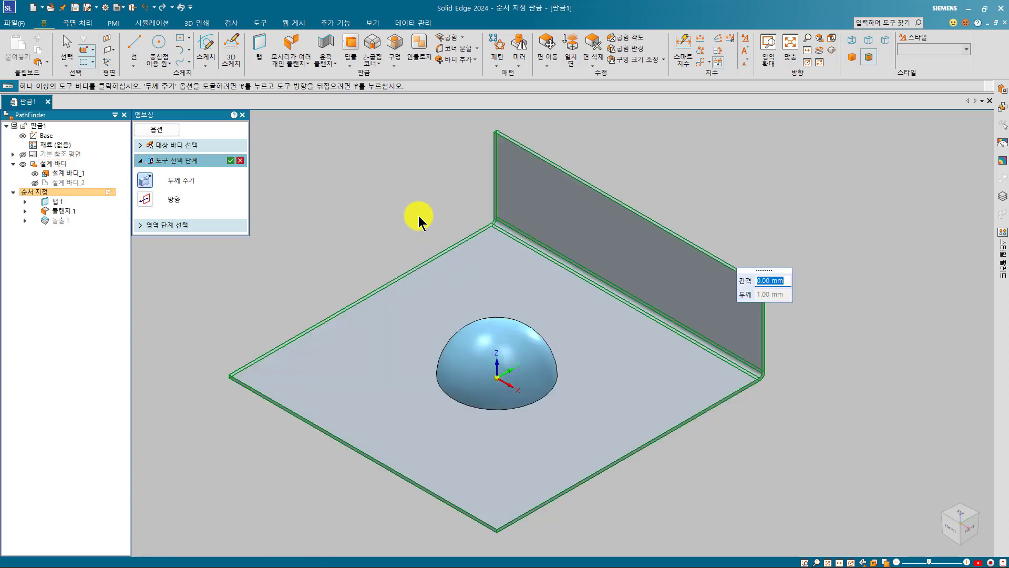
Reverse the emboss direction and try the thickness option (두께 주기) off before turning it back on
middle_click_drag(418, 215, 419, 215)
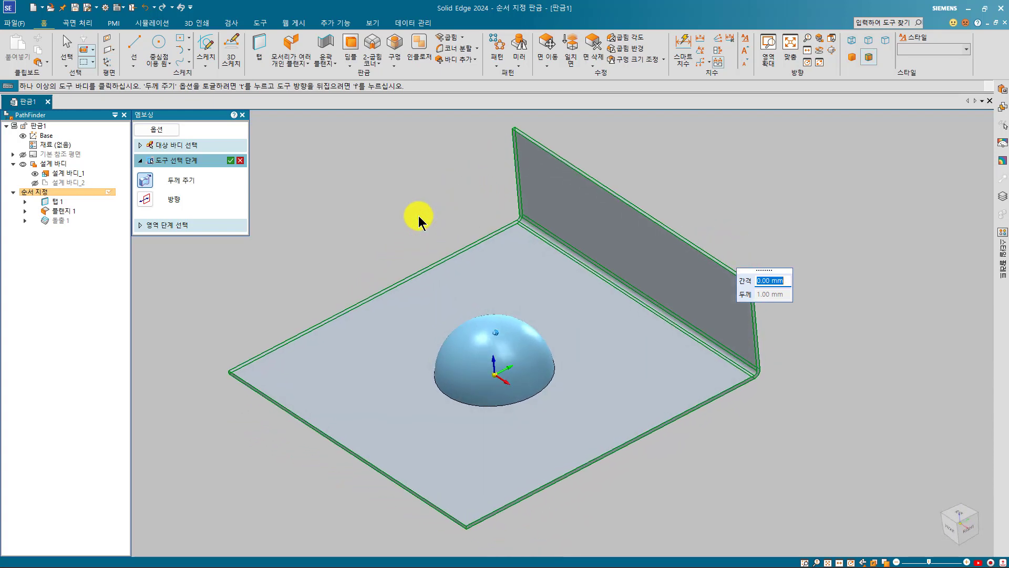
left_click(149, 202)
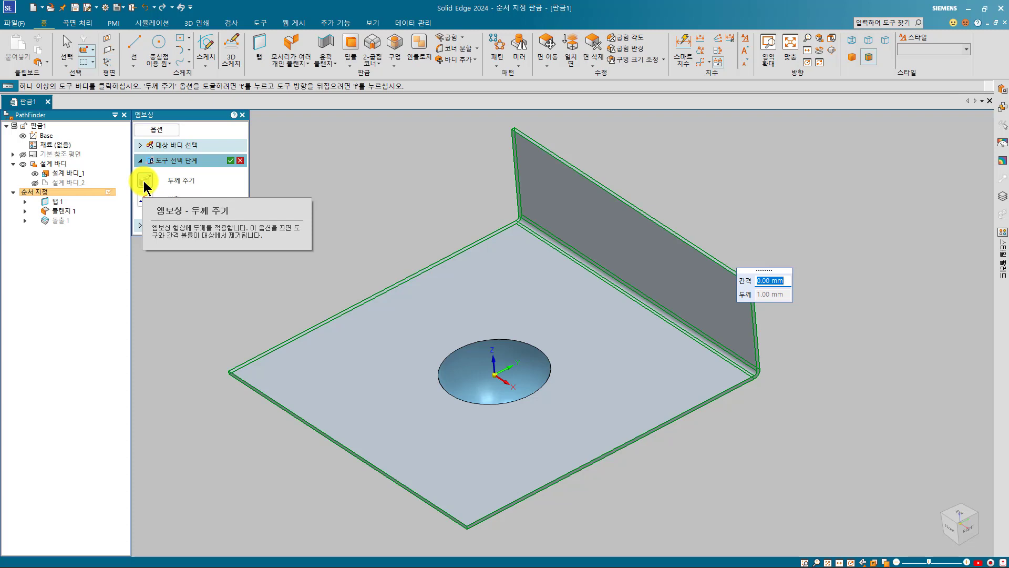
left_click(145, 183)
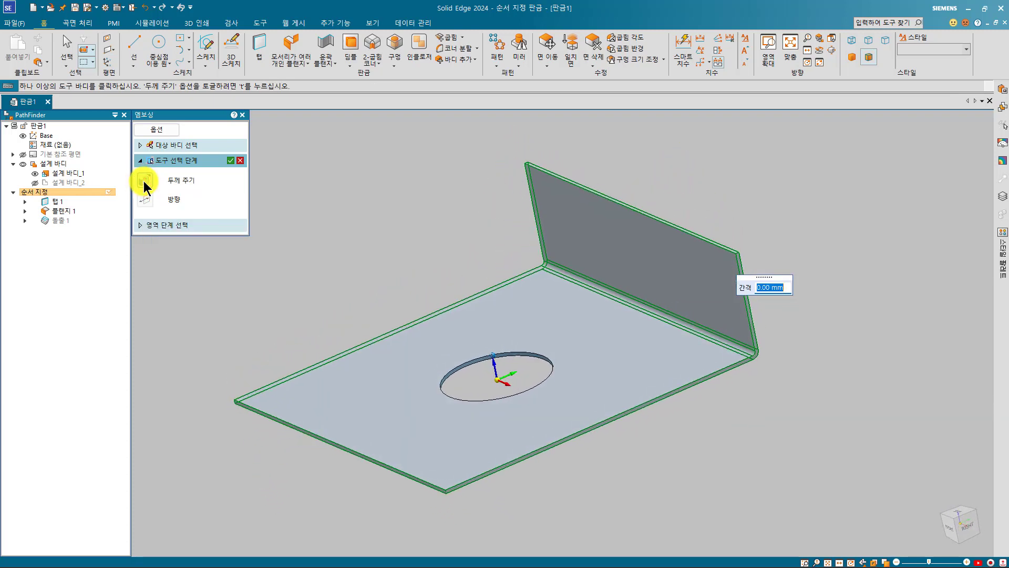
left_click(144, 182)
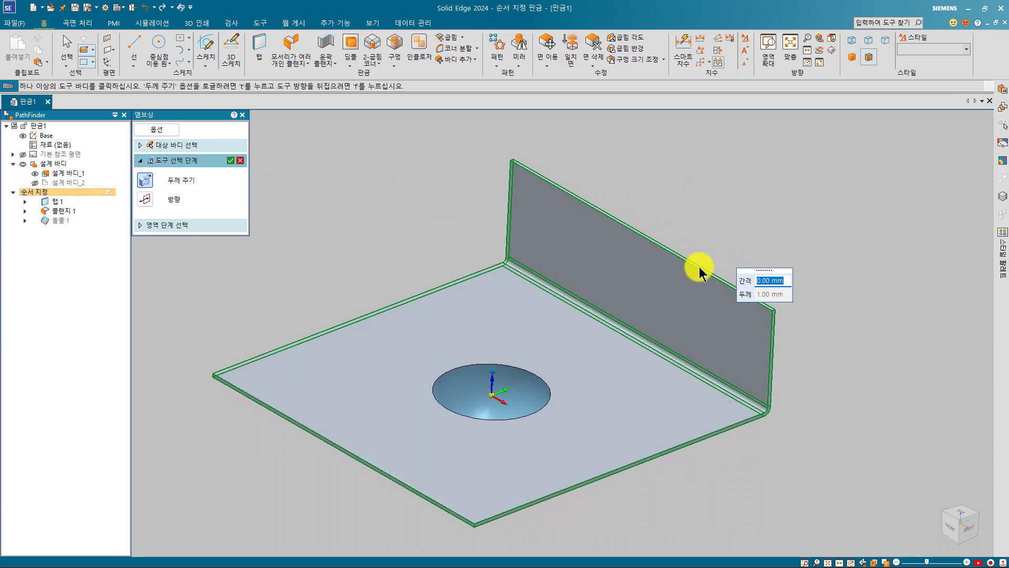
Set the emboss clearance (간격) and create the emboss feature
left_click(783, 282)
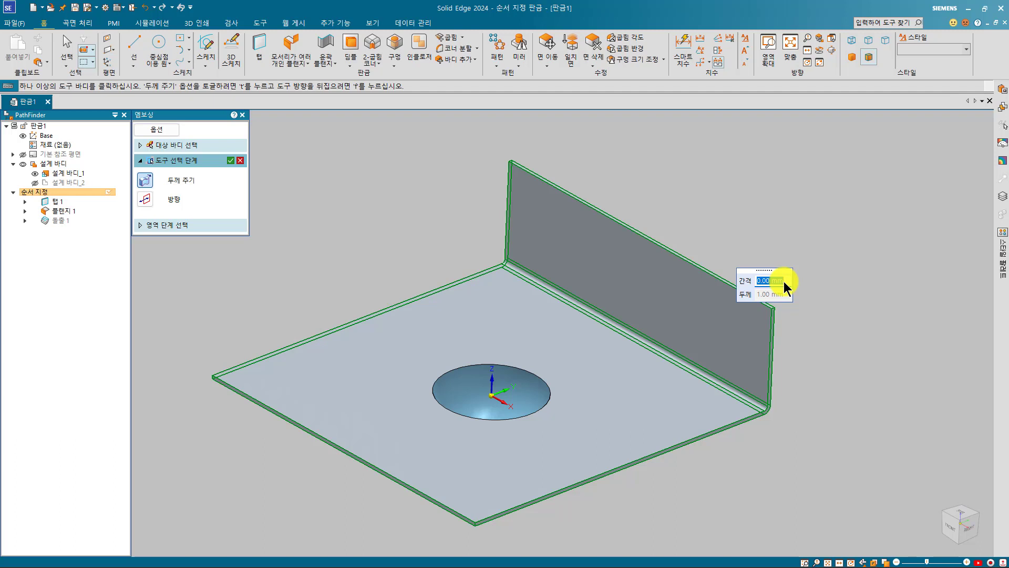
key("Return")
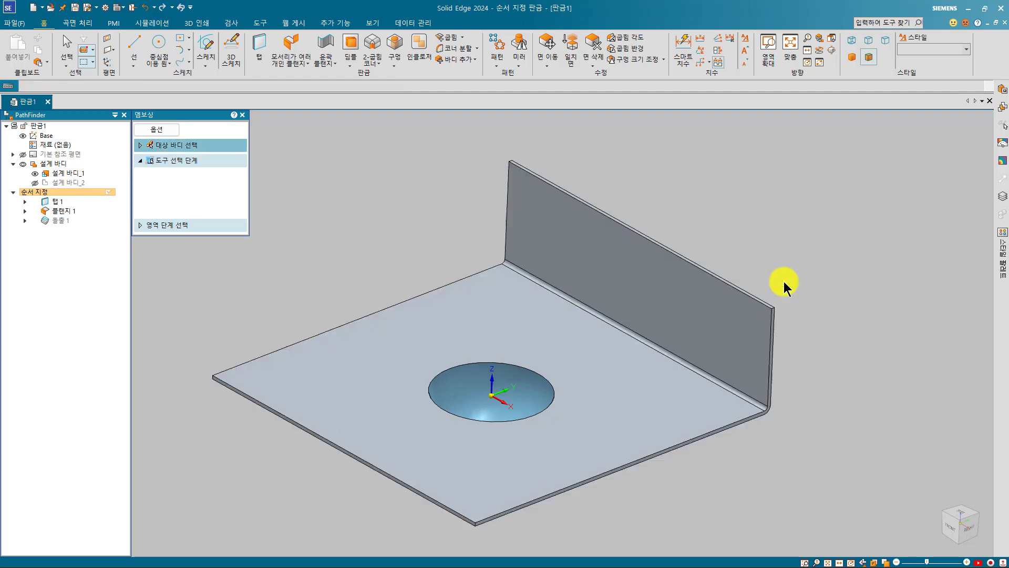
Examine the clearance between the emboss and its tool body from the front in wireframe, and restore the shaded display with visible edges
middle_click_drag(572, 390, 531, 451)
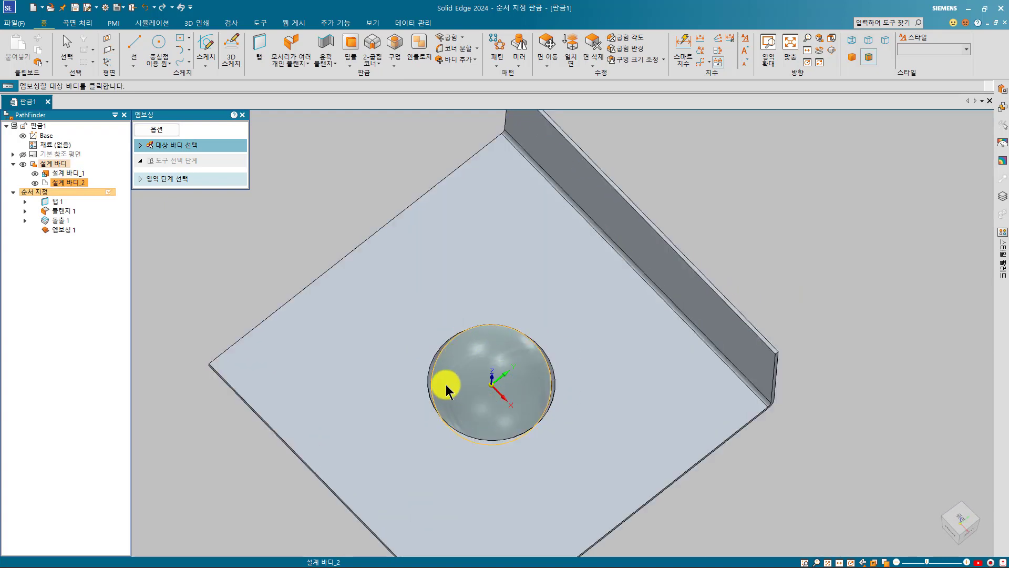
key("ctrl+i")
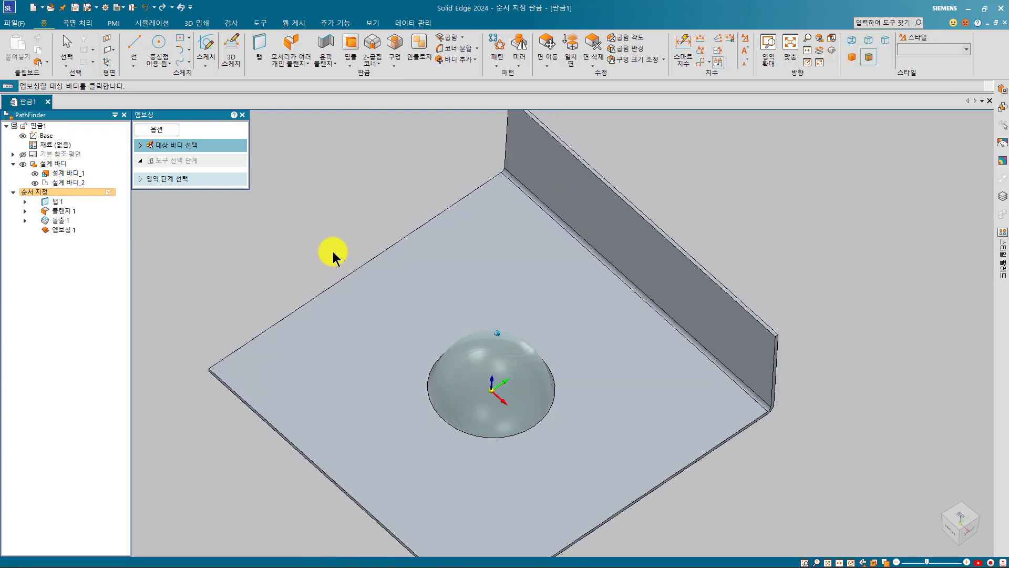
left_click(955, 522)
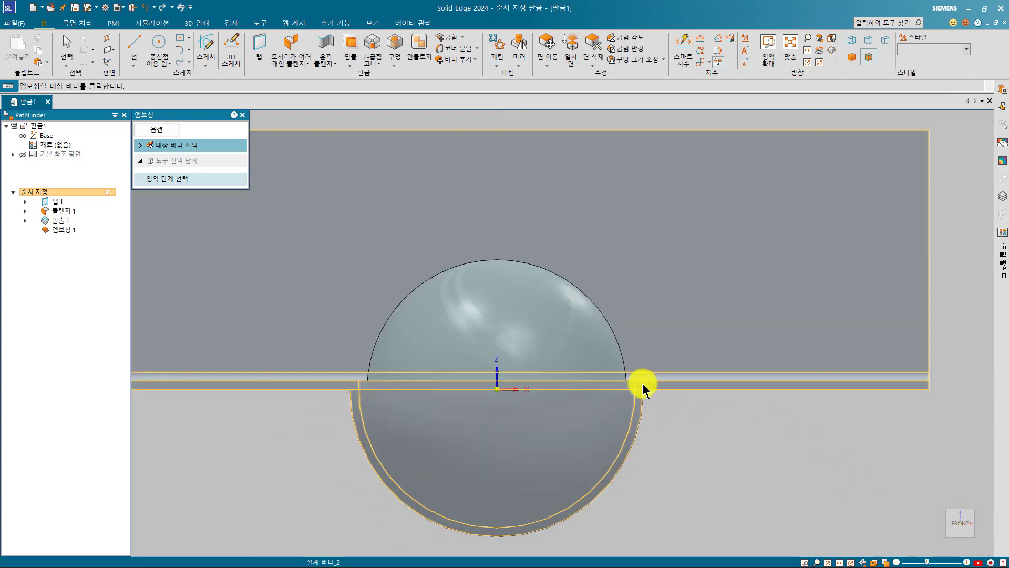
left_click(847, 42)
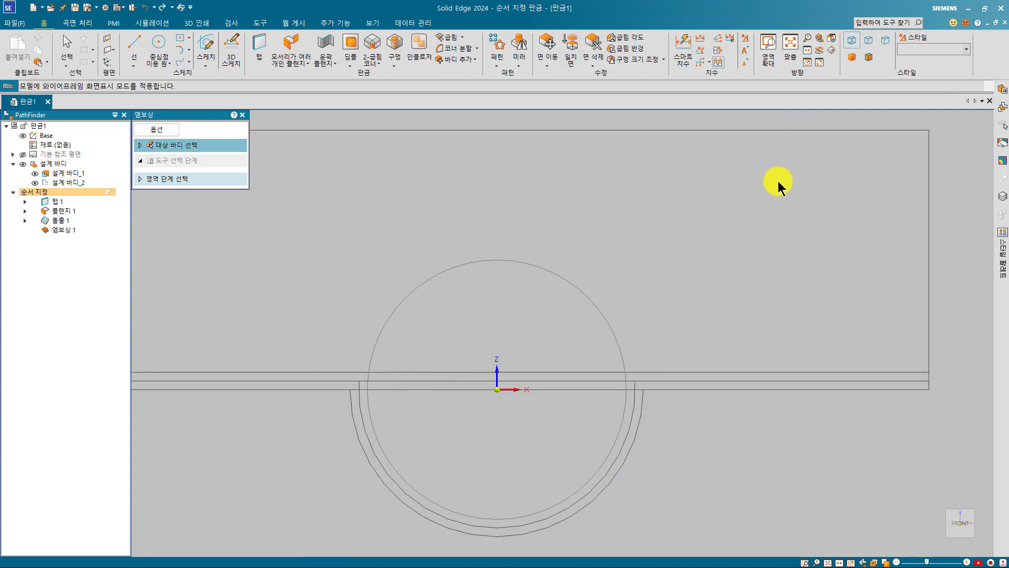
left_click(868, 57)
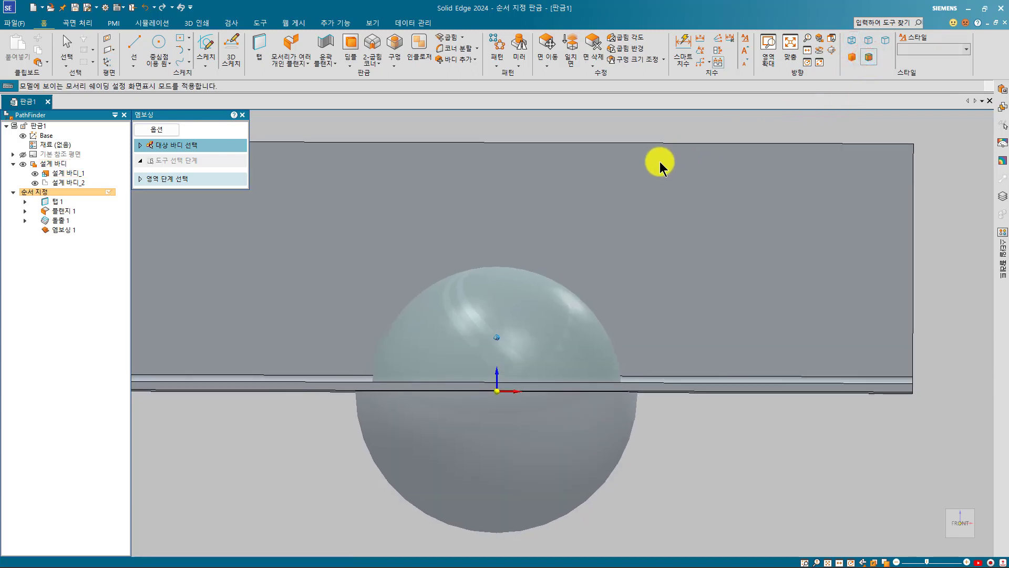
middle_click_drag(660, 161, 642, 152)
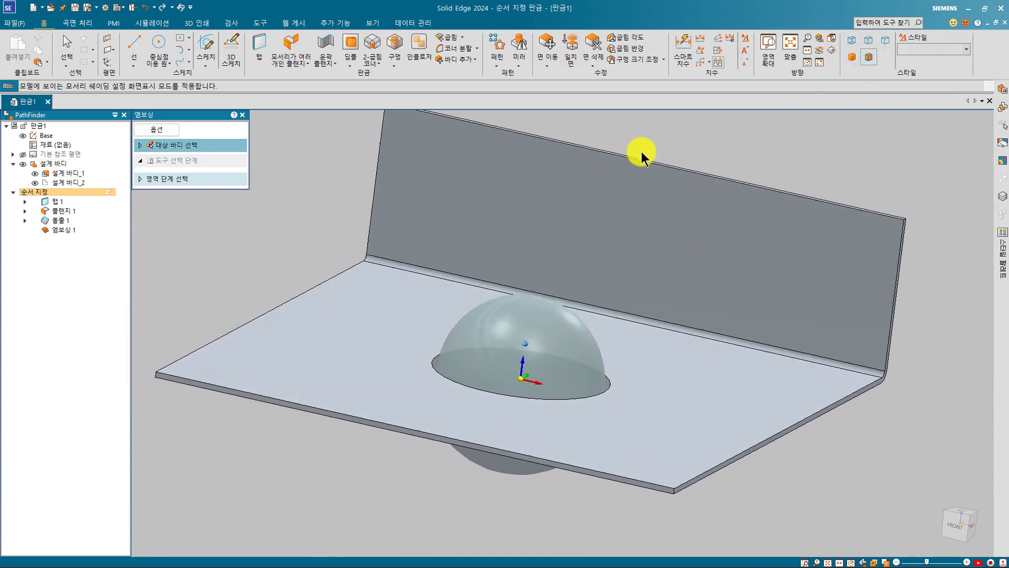